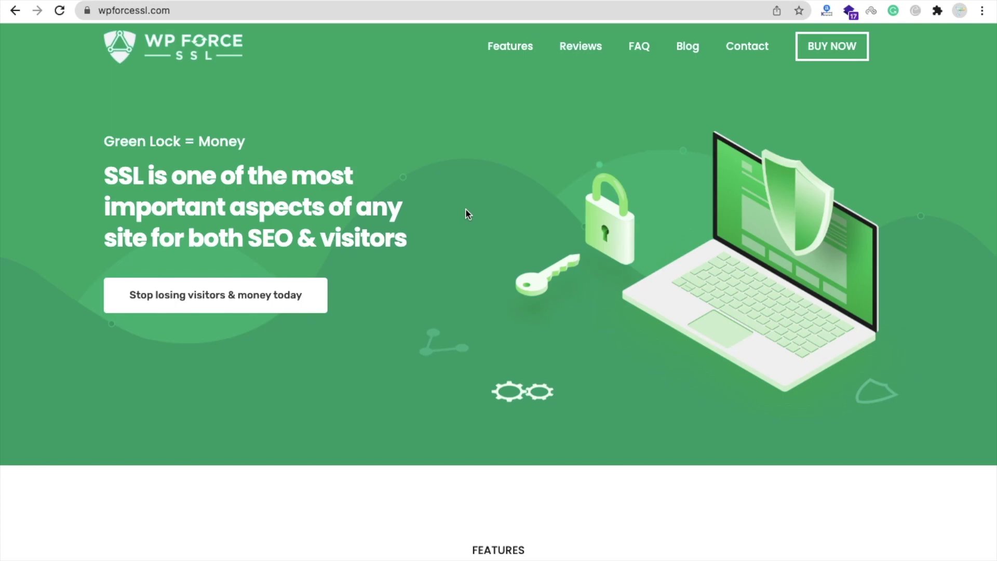
Buy the $59 Personal Lifetime WP Force SSL licence from the pricing plans.
{"action": "scroll", "coordinate": [465, 211], "scroll_direction": "down", "scroll_amount": 2}
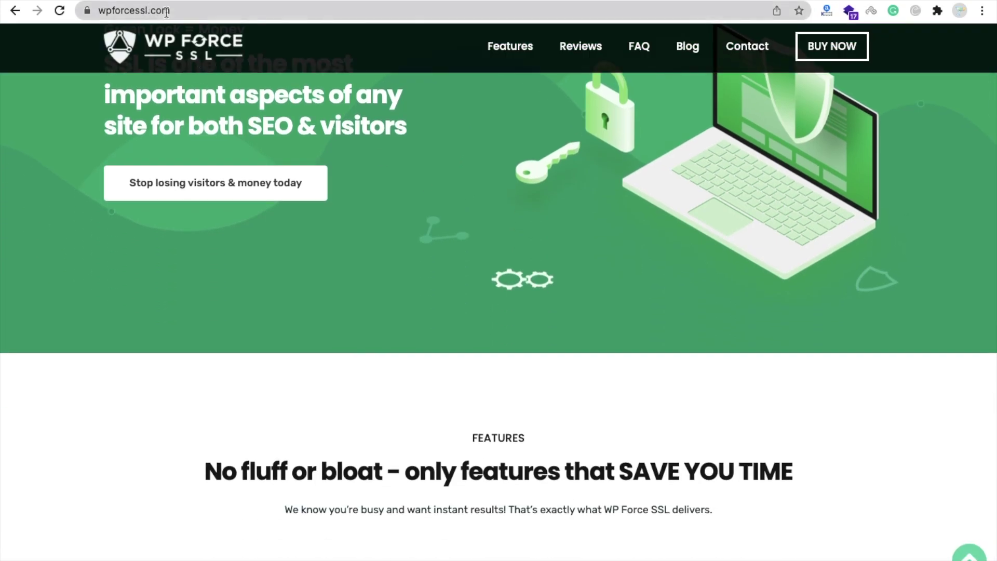
{"action": "scroll", "coordinate": [488, 99], "scroll_direction": "up", "scroll_amount": 2}
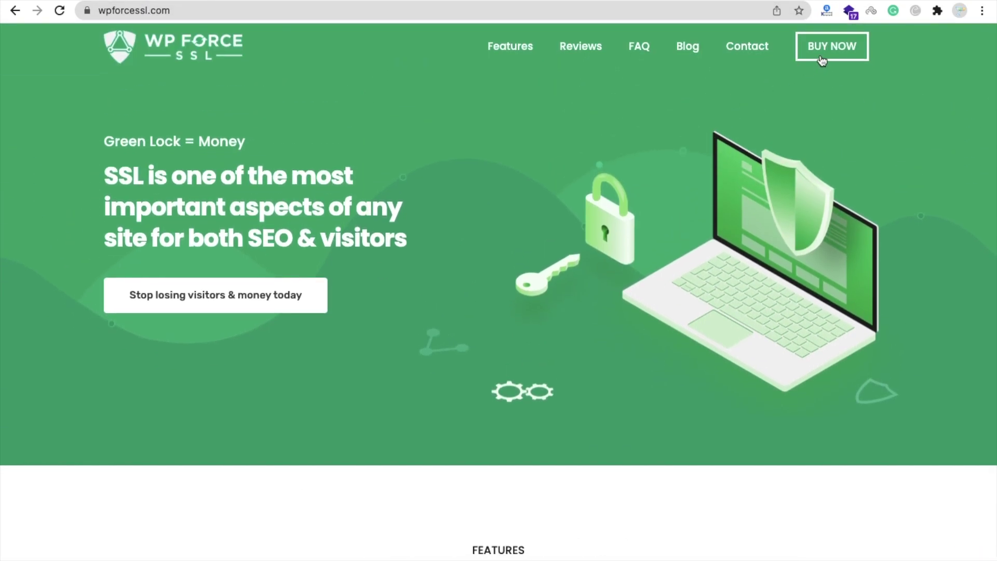
{"action": "left_click", "coordinate": [821, 58]}
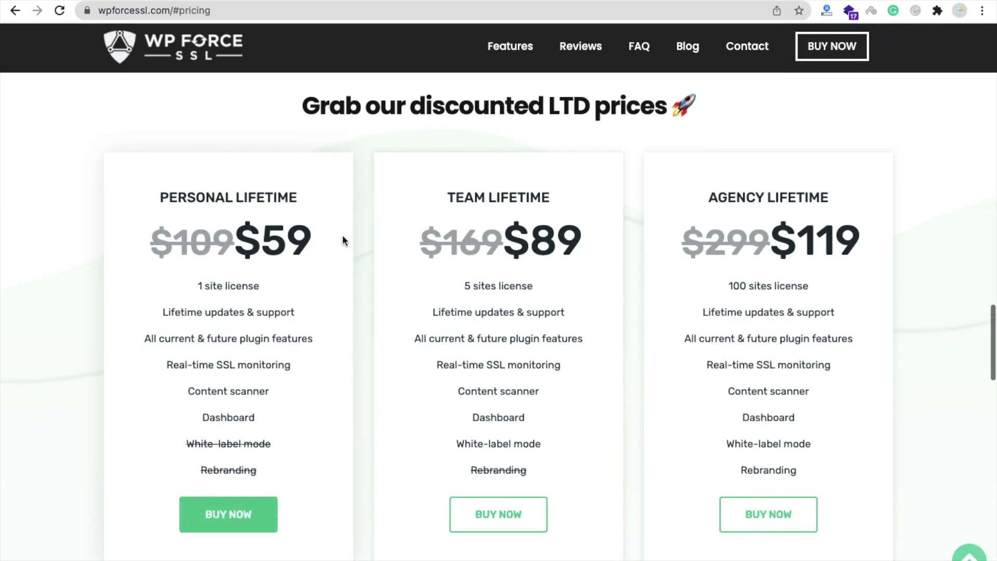
{"action": "scroll", "coordinate": [354, 246], "scroll_direction": "down", "scroll_amount": 1}
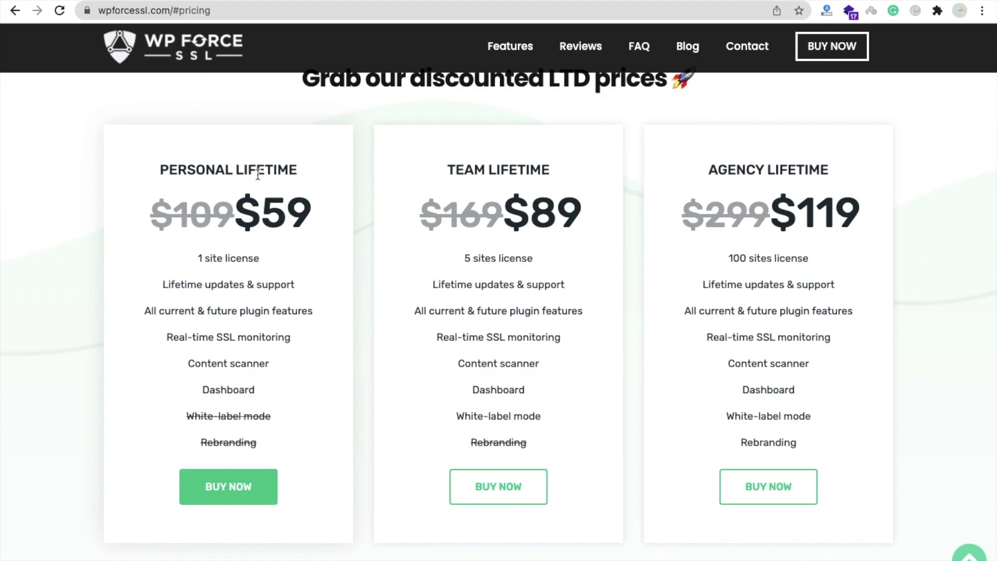
{"action": "scroll", "coordinate": [258, 175], "scroll_direction": "down", "scroll_amount": 1}
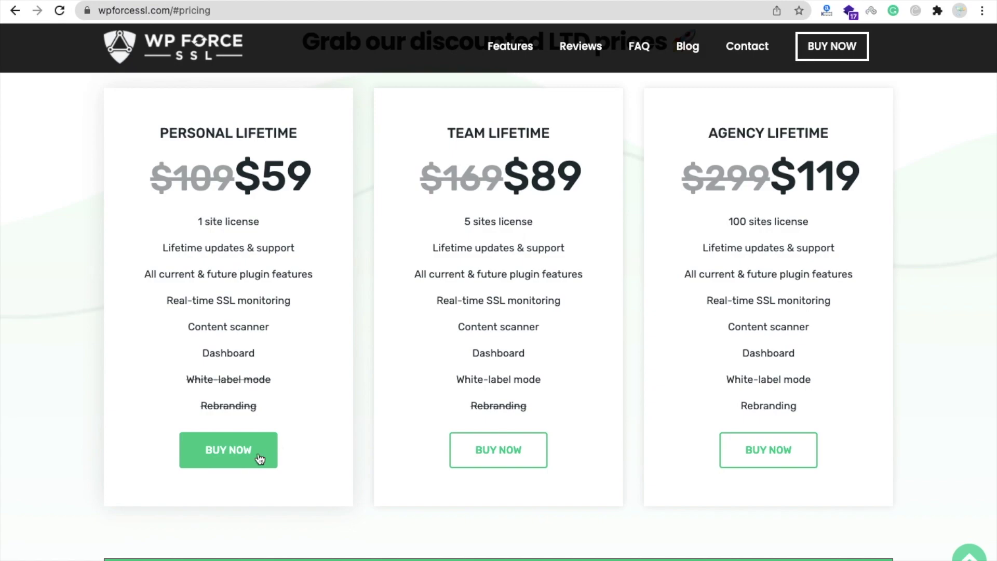
{"action": "left_click", "coordinate": [204, 451]}
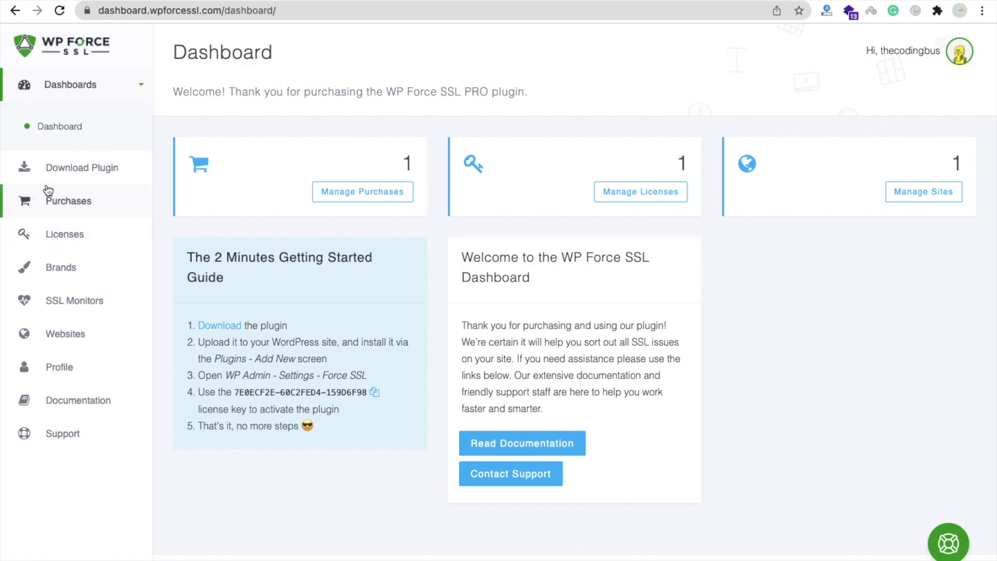
Download the WP Force SSL PRO plugin from the account dashboard sidebar.
{"action": "left_click", "coordinate": [86, 181]}
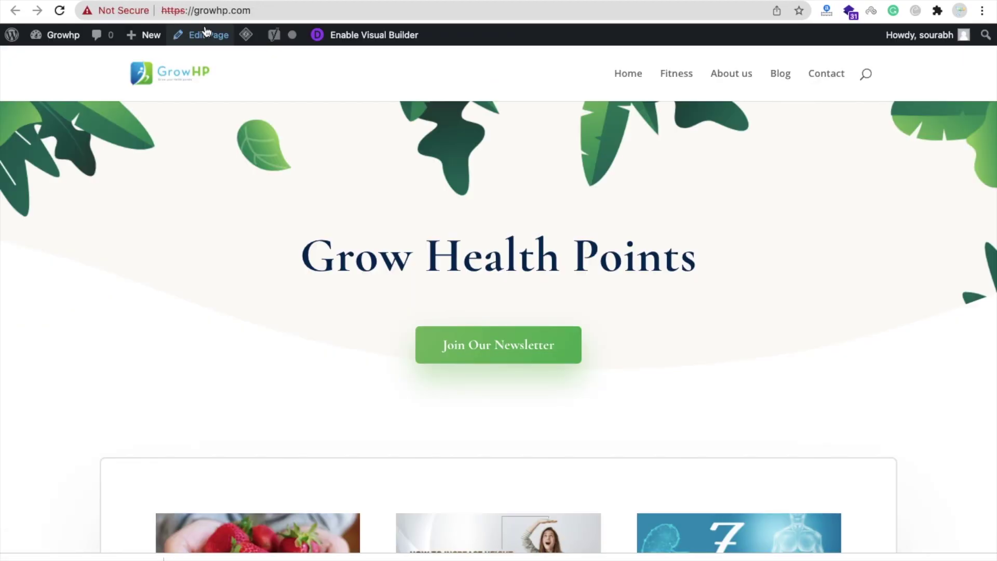
Go from the growhp.com front page to its WordPress admin Dashboard via the Growhp admin-bar menu.
{"action": "scroll", "coordinate": [194, 226], "scroll_direction": "down", "scroll_amount": 2}
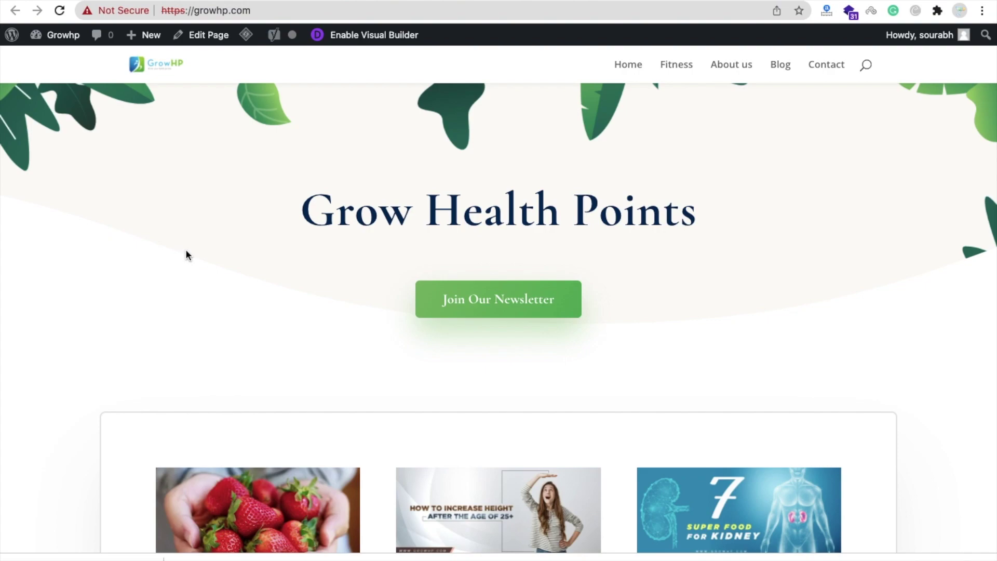
{"action": "scroll", "coordinate": [186, 254], "scroll_direction": "up", "scroll_amount": 2}
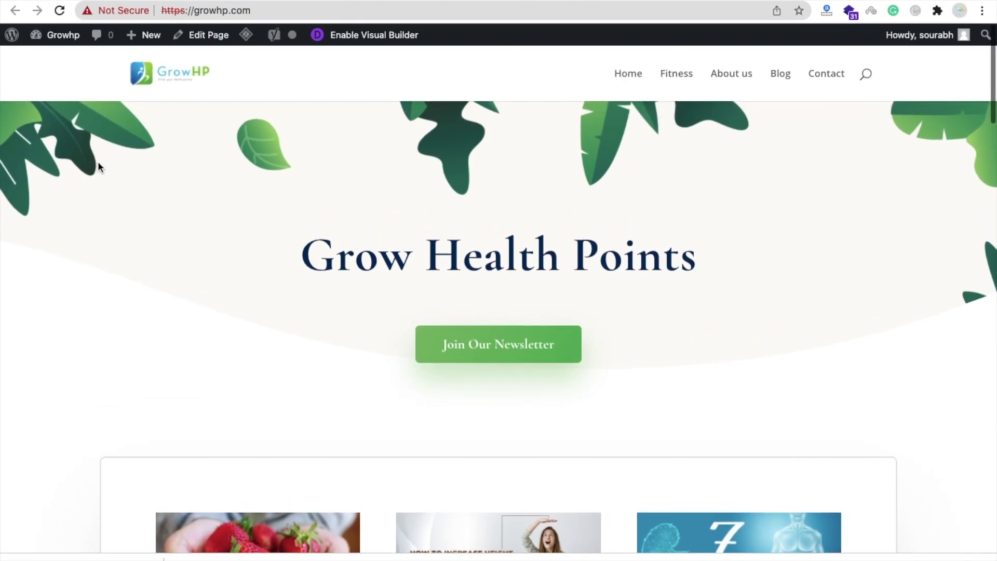
{"action": "mouse_move", "coordinate": [55, 36]}
{"action": "left_click", "coordinate": [54, 60]}
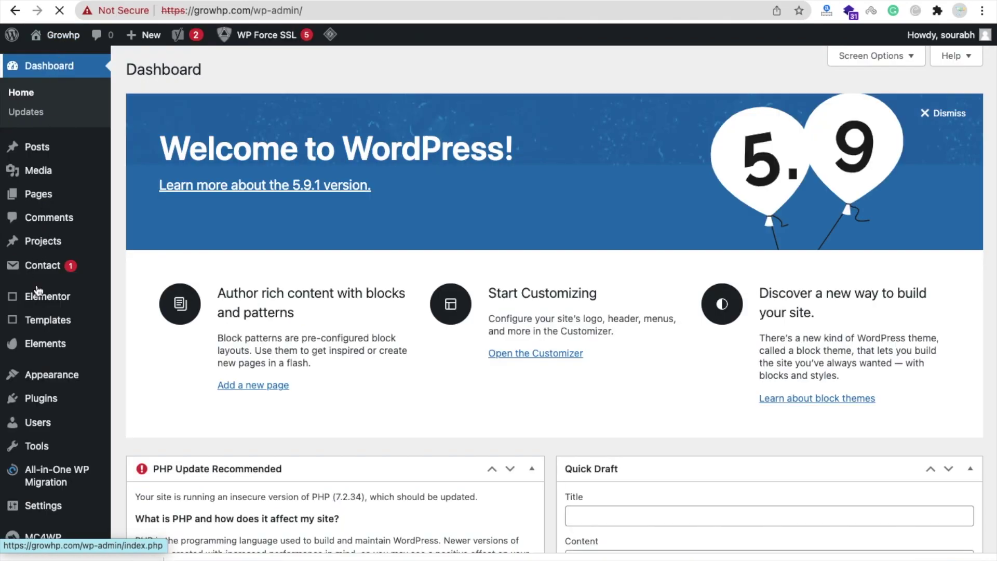
Supply the WP Force SSL plugin zip to the Plugins > Add New > Upload Plugin form.
{"action": "scroll", "coordinate": [38, 291], "scroll_direction": "down", "scroll_amount": 3}
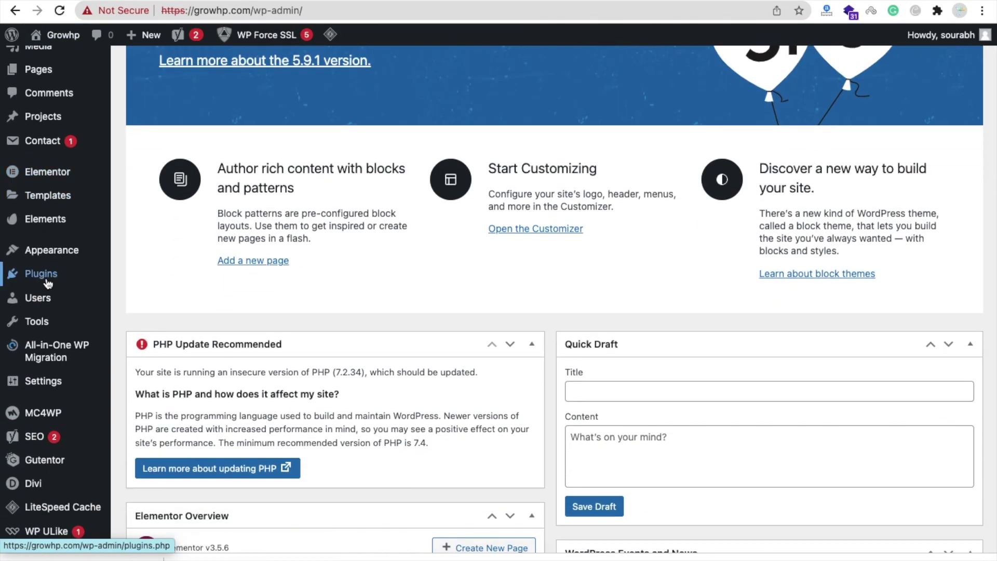
{"action": "left_click", "coordinate": [46, 280]}
{"action": "left_click", "coordinate": [143, 296]}
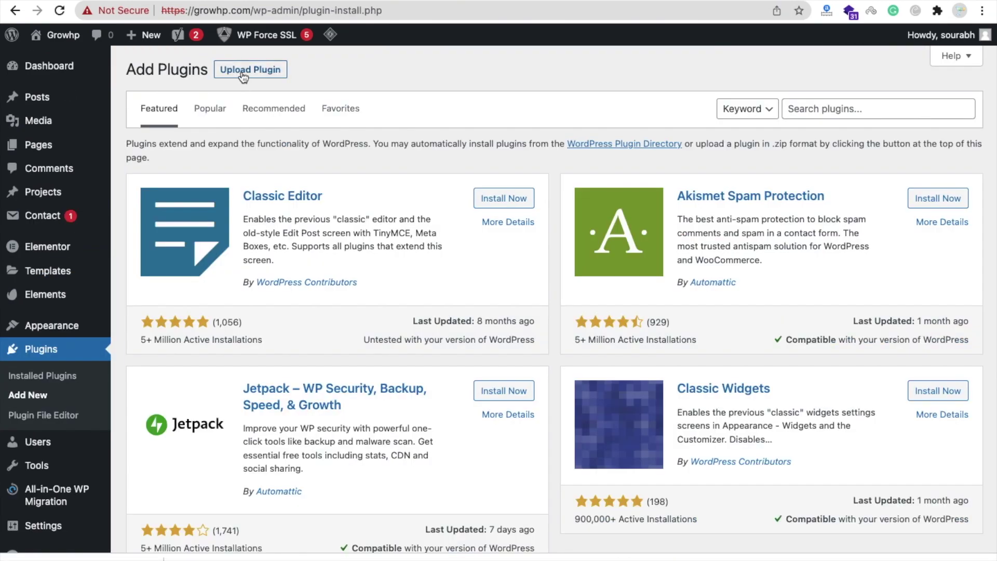
{"action": "left_click", "coordinate": [257, 70]}
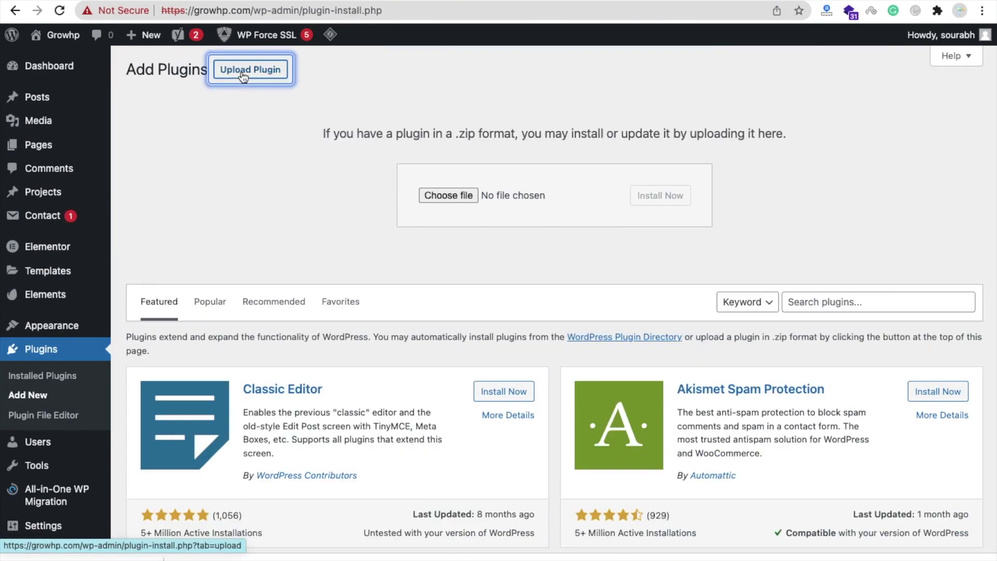
{"action": "left_click_drag", "start_coordinate": [32, 541], "coordinate": [434, 196]}
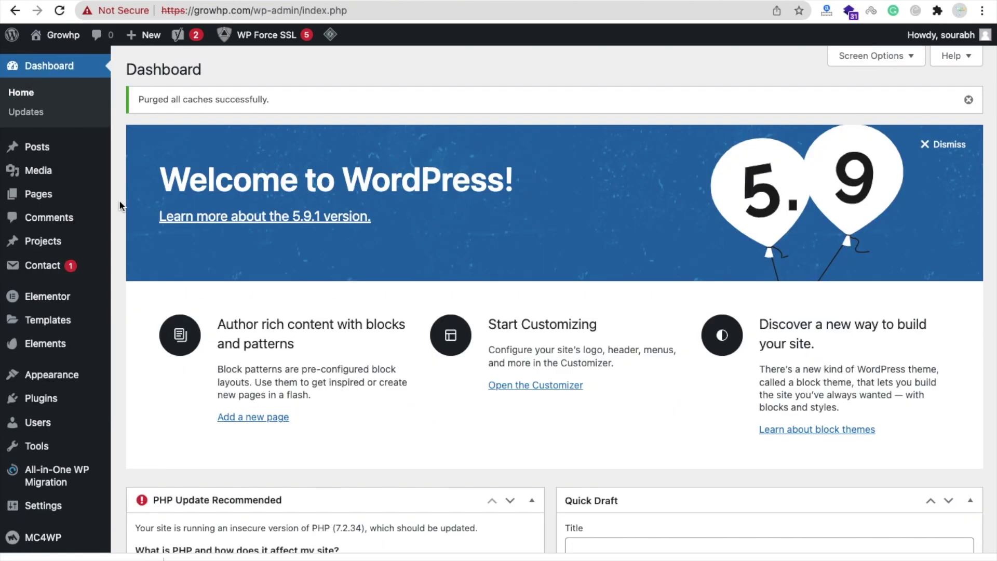
{"action": "scroll", "coordinate": [120, 206], "scroll_direction": "down", "scroll_amount": 3}
Rerun the Settings > WP Force SSL status tests, still 64% with five tasks failing.
{"action": "scroll", "coordinate": [120, 206], "scroll_direction": "down", "scroll_amount": 3}
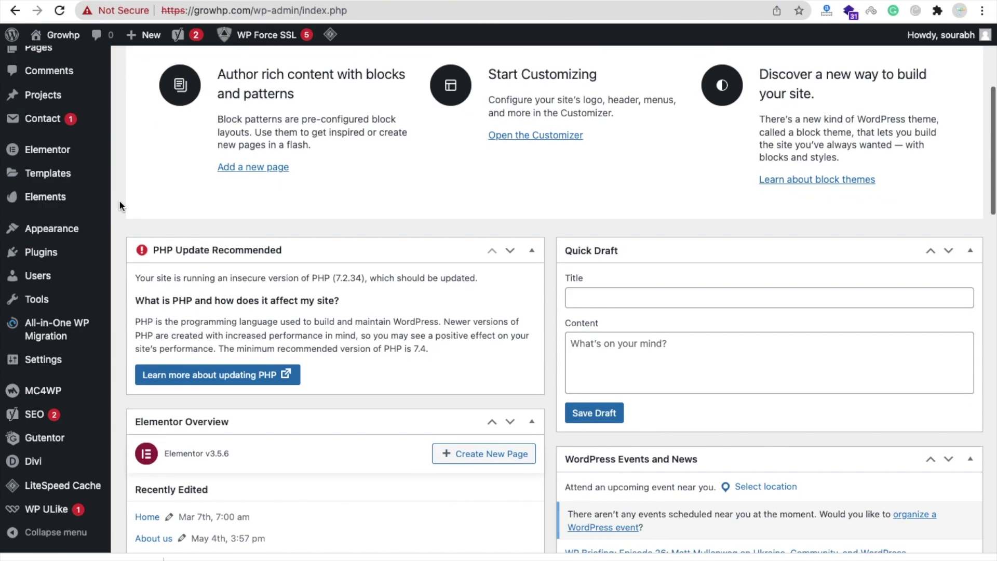
{"action": "mouse_move", "coordinate": [66, 364]}
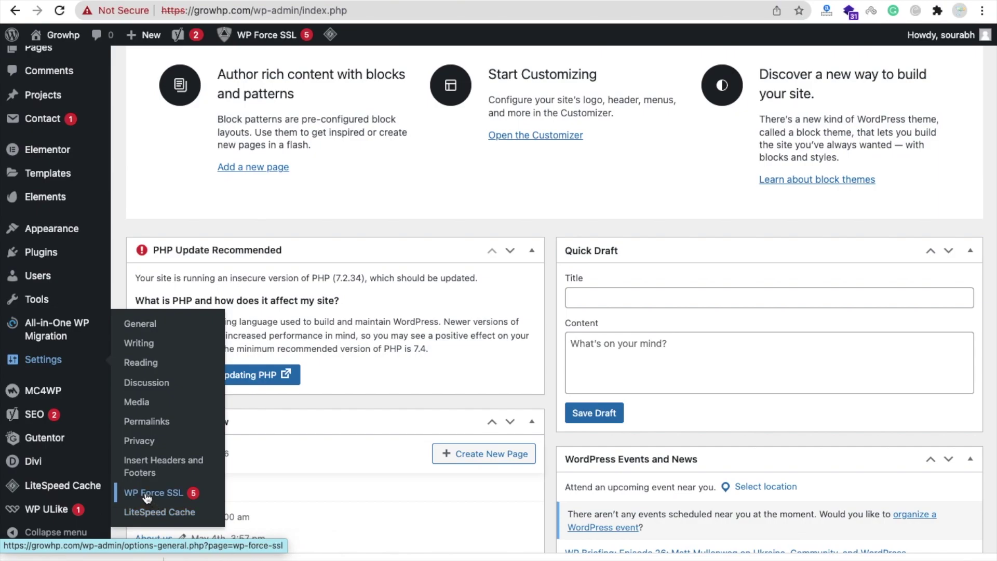
{"action": "left_click", "coordinate": [173, 496]}
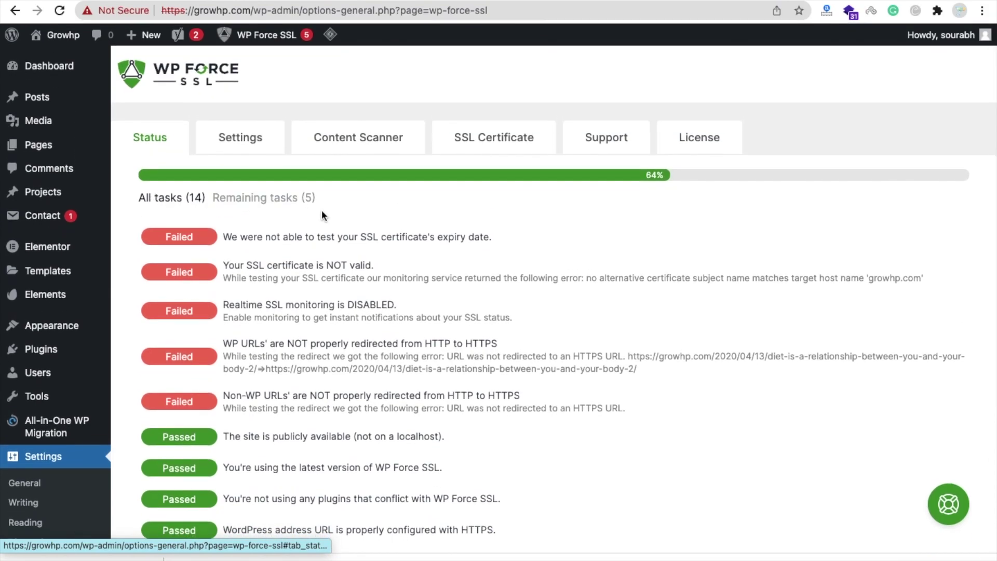
{"action": "scroll", "coordinate": [322, 209], "scroll_direction": "down", "scroll_amount": 6}
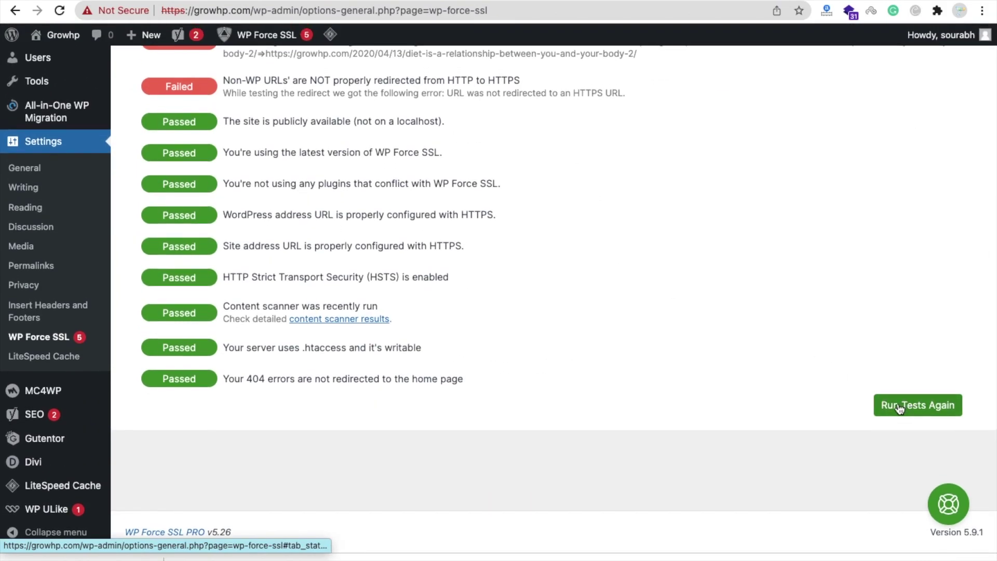
{"action": "left_click", "coordinate": [900, 405]}
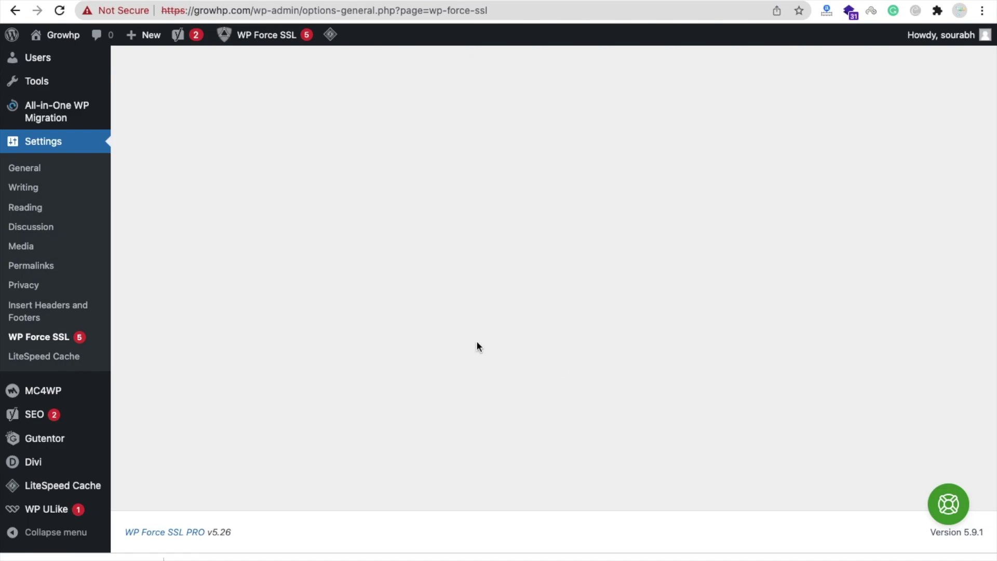
{"action": "scroll", "coordinate": [334, 326], "scroll_direction": "up", "scroll_amount": 5}
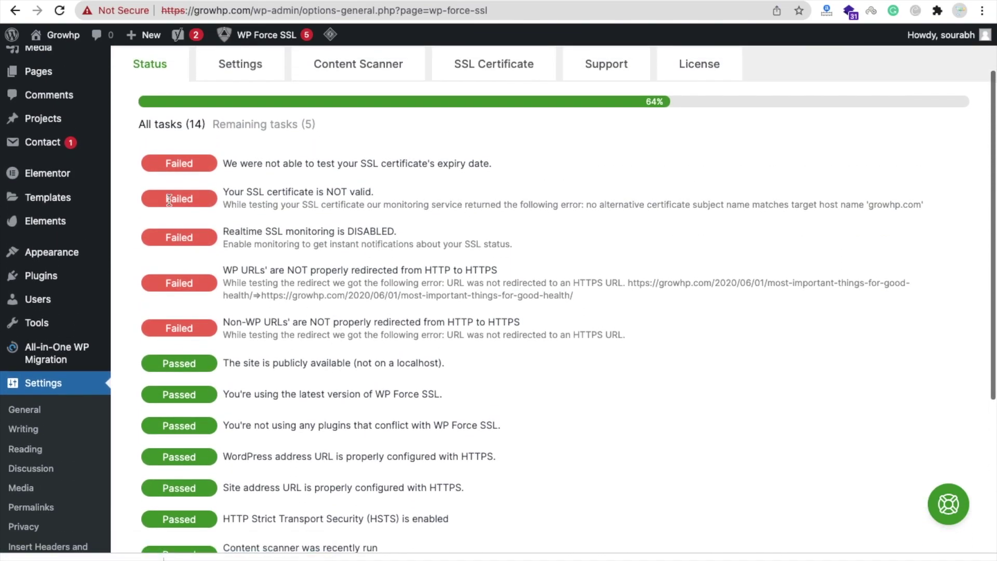
{"action": "scroll", "coordinate": [218, 202], "scroll_direction": "up", "scroll_amount": 2}
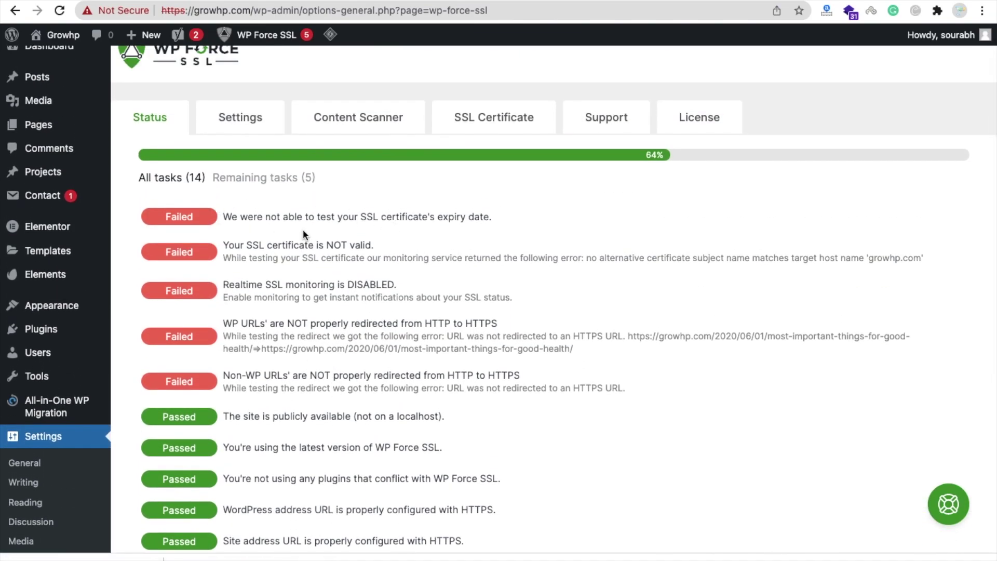
{"action": "scroll", "coordinate": [307, 233], "scroll_direction": "up", "scroll_amount": 1}
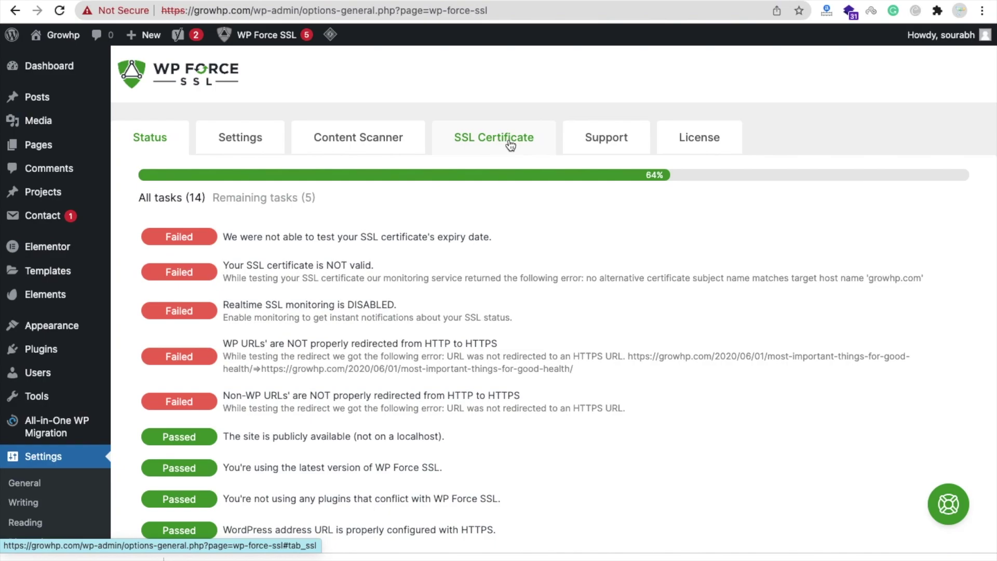
Download the growhp.com Let's Encrypt certificate, valid until 2022-06-05, from Generate SSL Certificate.
{"action": "left_click", "coordinate": [510, 145]}
{"action": "scroll", "coordinate": [376, 319], "scroll_direction": "down", "scroll_amount": 3}
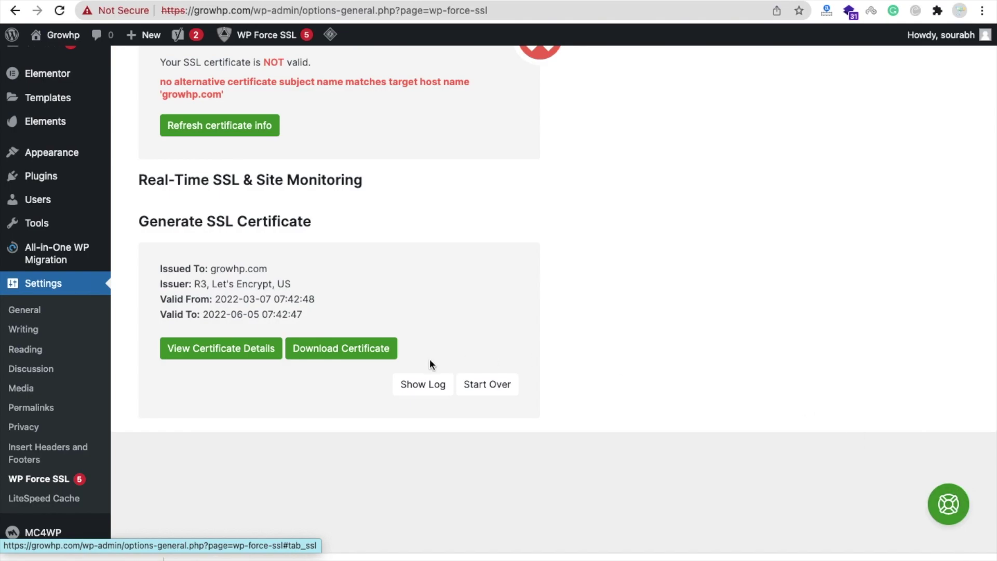
{"action": "left_click", "coordinate": [335, 353]}
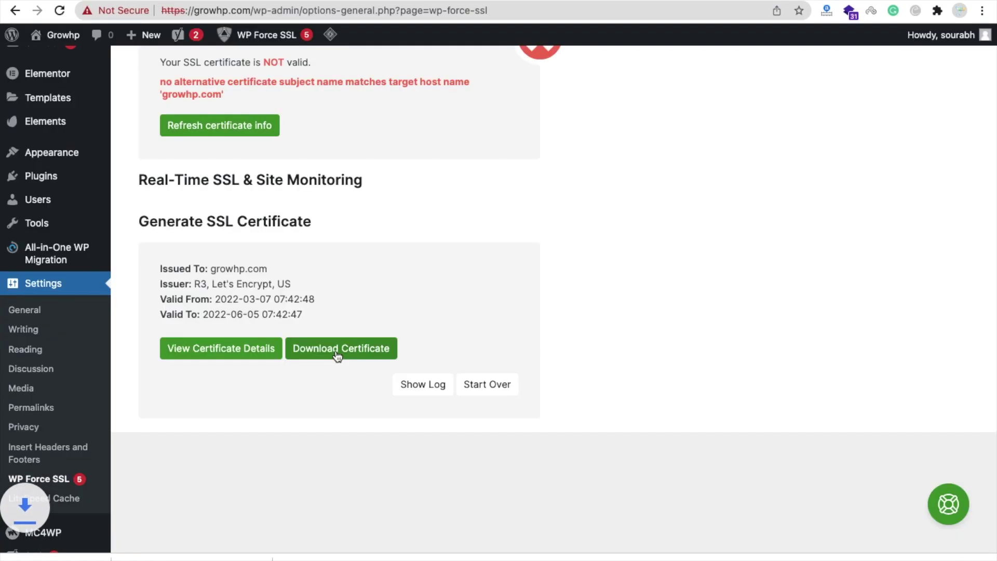
{"action": "right_click", "coordinate": [147, 557]}
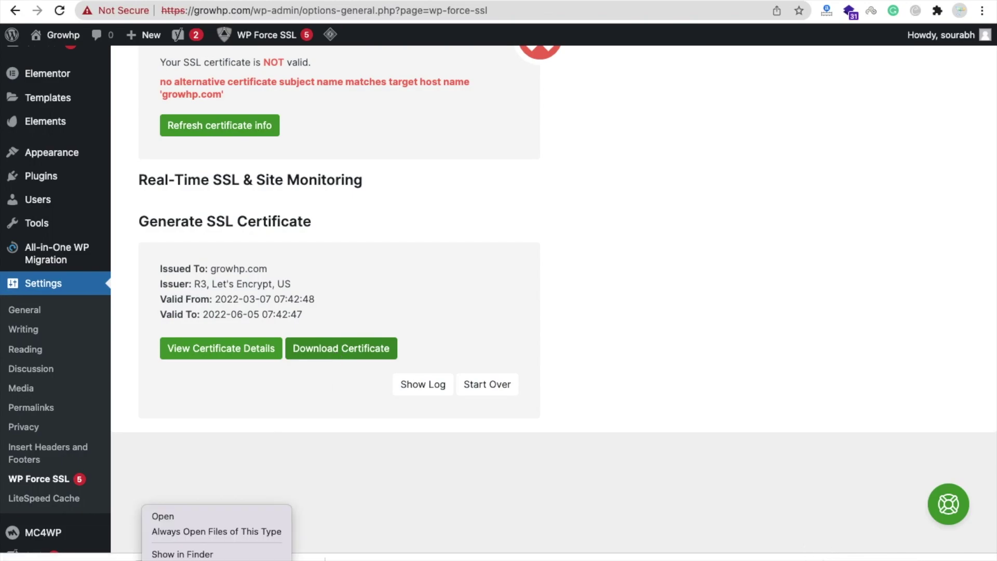
Show the downloaded letsencrypt zip in Finder and extract its certificate and key files.
{"action": "left_click", "coordinate": [172, 552]}
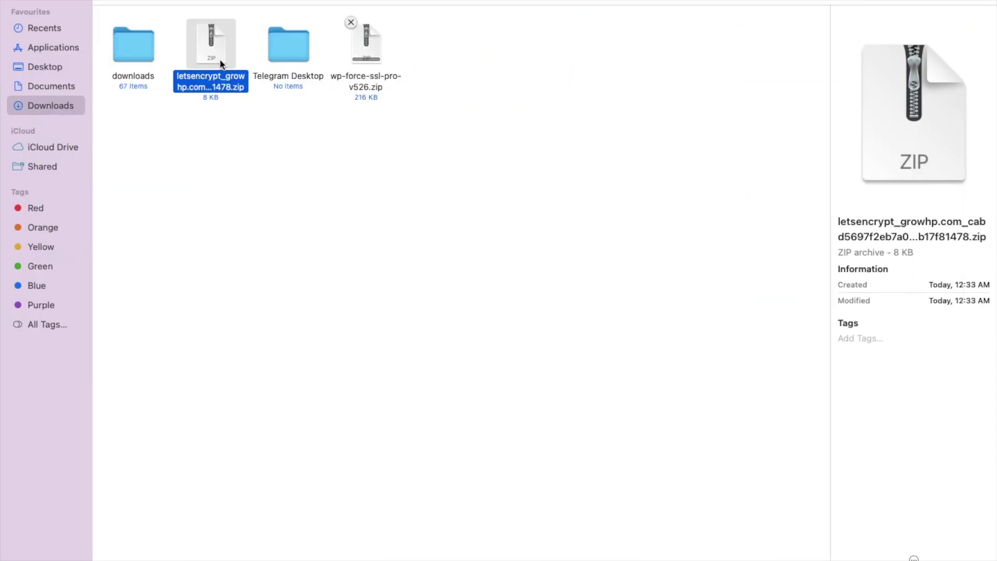
{"action": "double_click", "coordinate": [210, 51]}
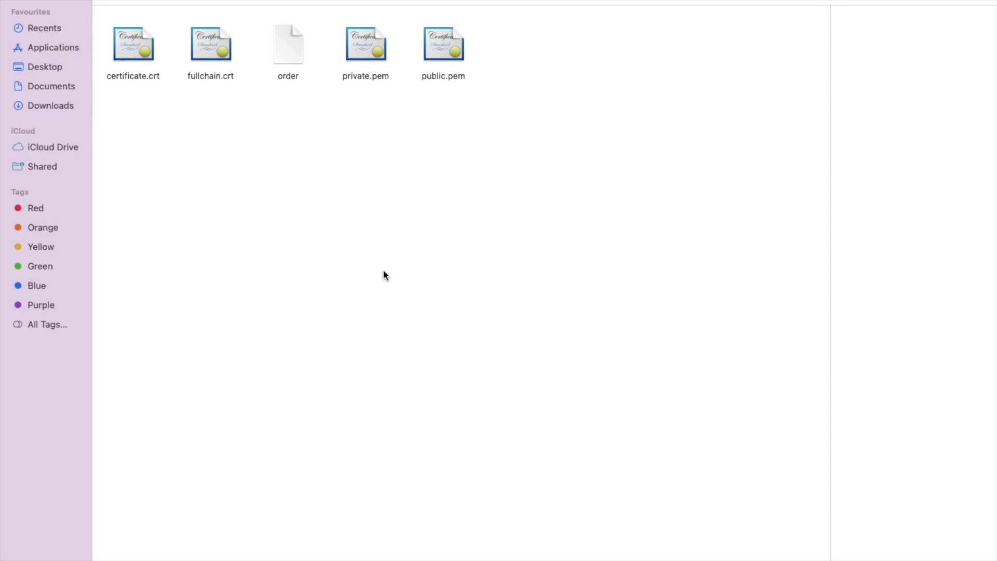
In cPanel, open Security > SSL/TLS and its Manage SSL sites install page.
{"action": "key", "text": "ctrl+Right"}
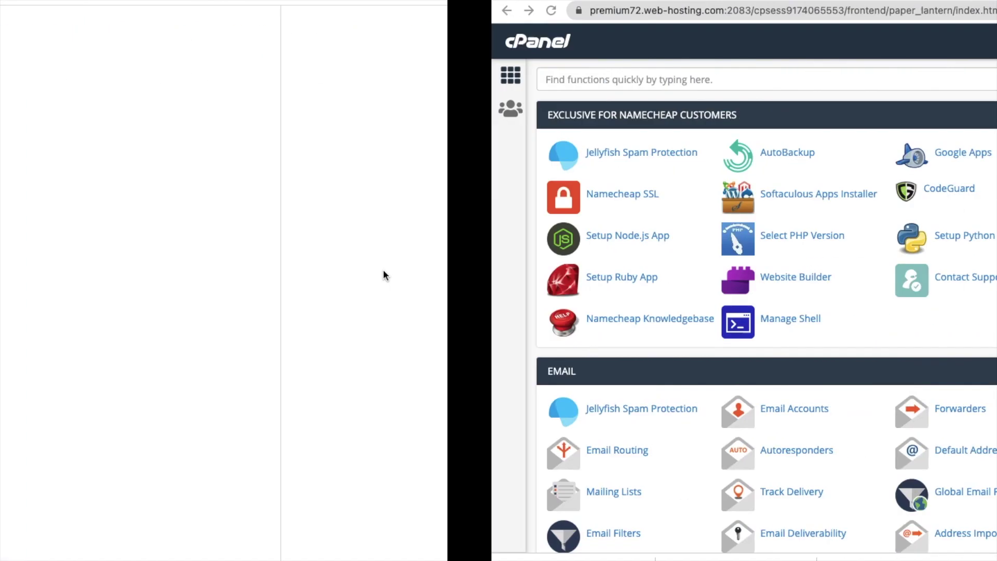
{"action": "scroll", "coordinate": [396, 309], "scroll_direction": "down", "scroll_amount": 3}
{"action": "scroll", "coordinate": [396, 308], "scroll_direction": "down", "scroll_amount": 12}
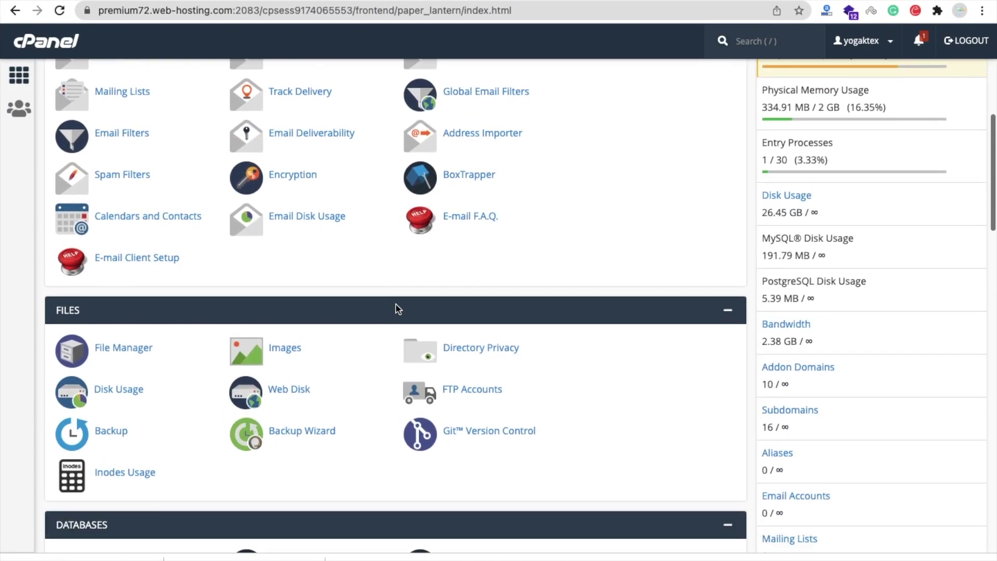
{"action": "scroll", "coordinate": [396, 306], "scroll_direction": "down", "scroll_amount": 10}
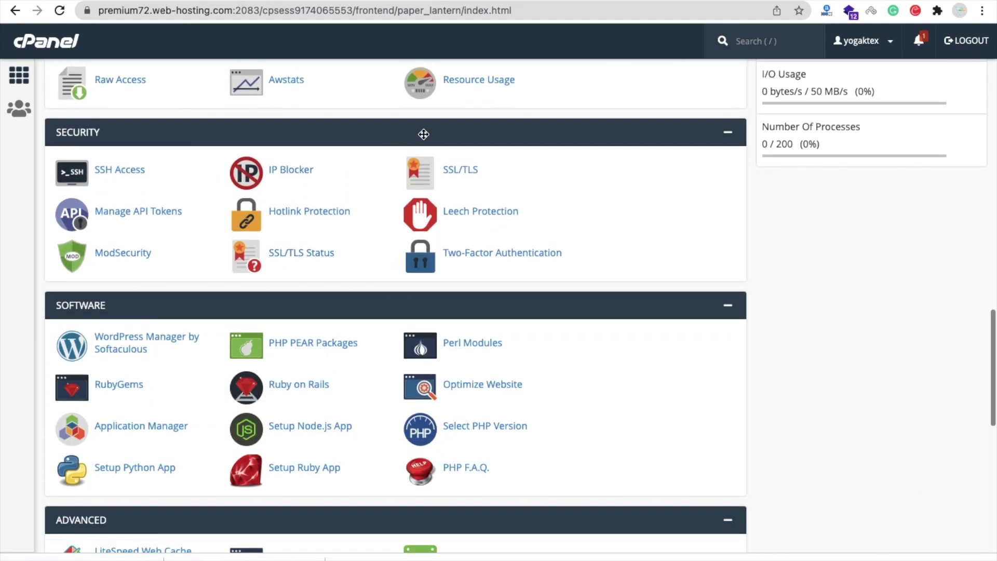
{"action": "left_click", "coordinate": [463, 175]}
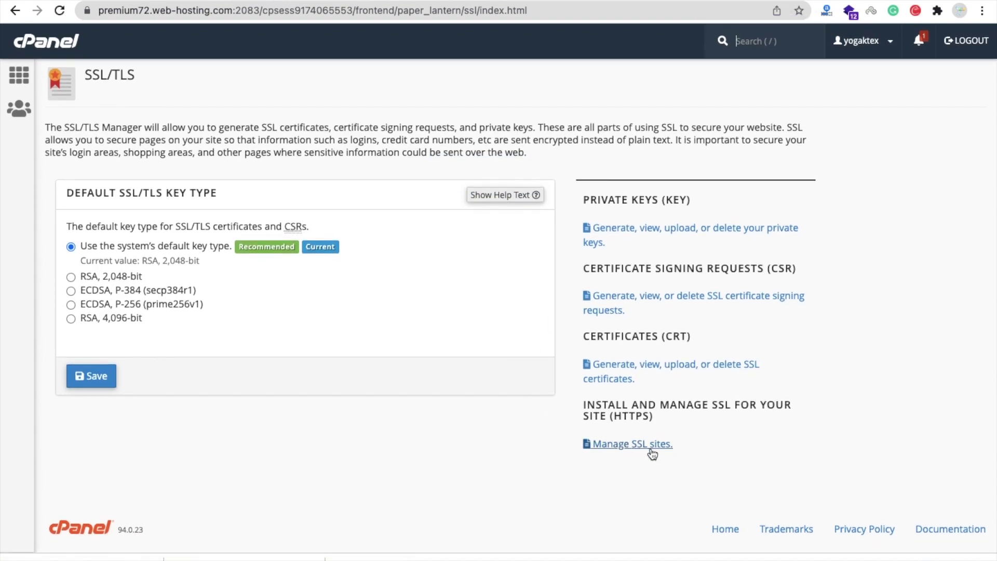
{"action": "left_click", "coordinate": [632, 449]}
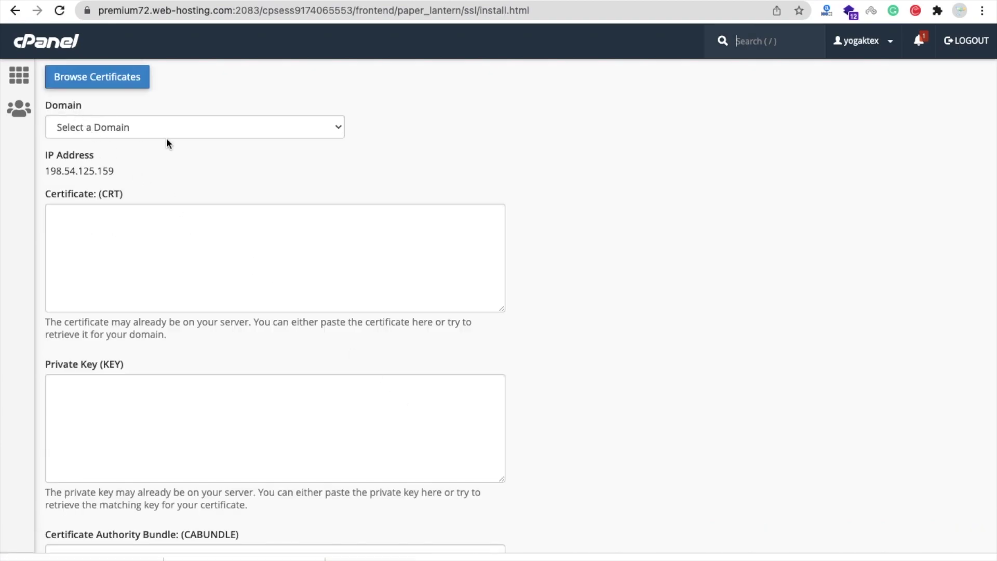
Choose growhp.com as the Domain and review the empty Certificate, Private Key and CA Bundle fields.
{"action": "left_click", "coordinate": [233, 132]}
{"action": "left_click", "coordinate": [203, 186]}
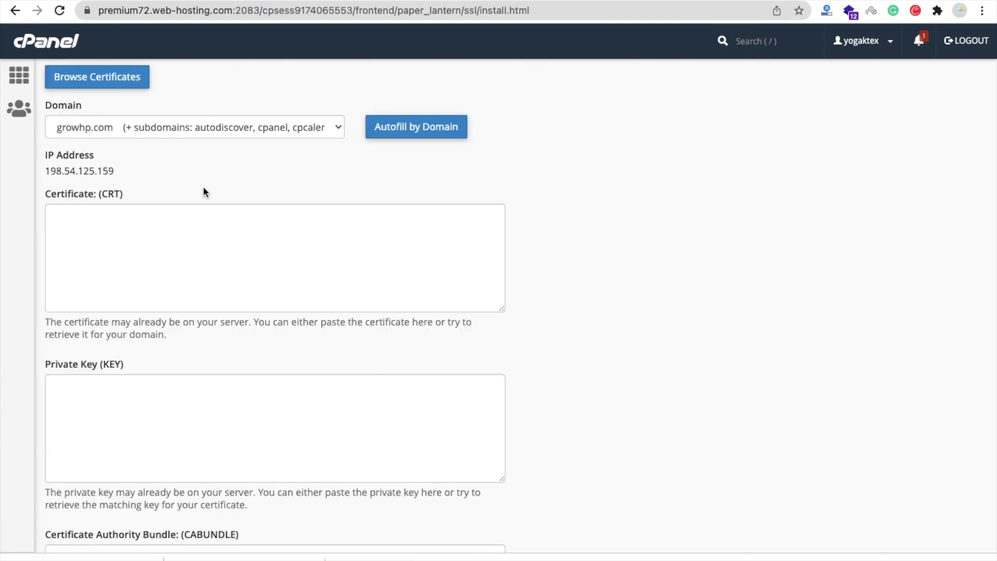
{"action": "scroll", "coordinate": [202, 190], "scroll_direction": "down", "scroll_amount": 1}
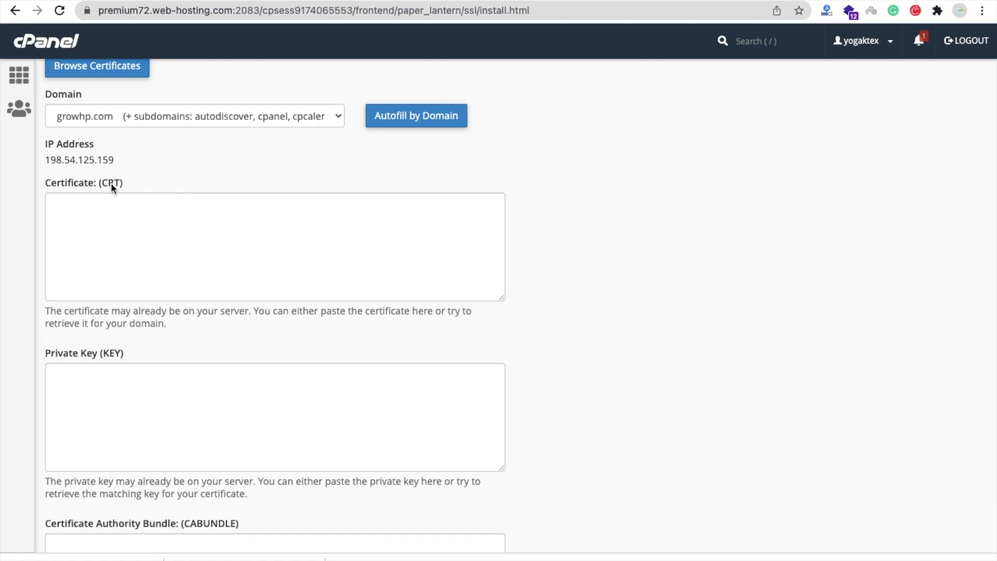
{"action": "scroll", "coordinate": [199, 335], "scroll_direction": "down", "scroll_amount": 2}
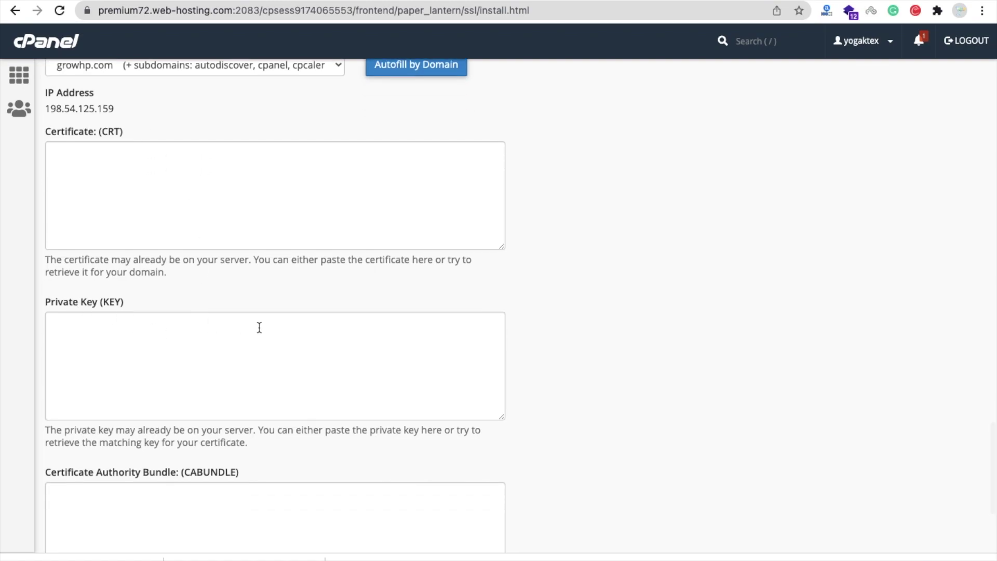
{"action": "scroll", "coordinate": [259, 328], "scroll_direction": "down", "scroll_amount": 3}
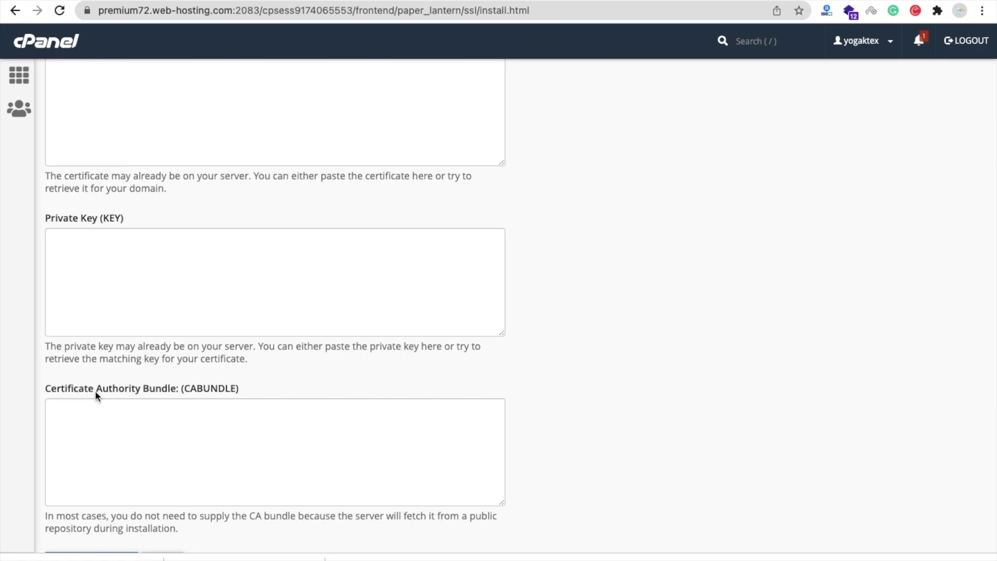
{"action": "scroll", "coordinate": [272, 370], "scroll_direction": "up", "scroll_amount": 4}
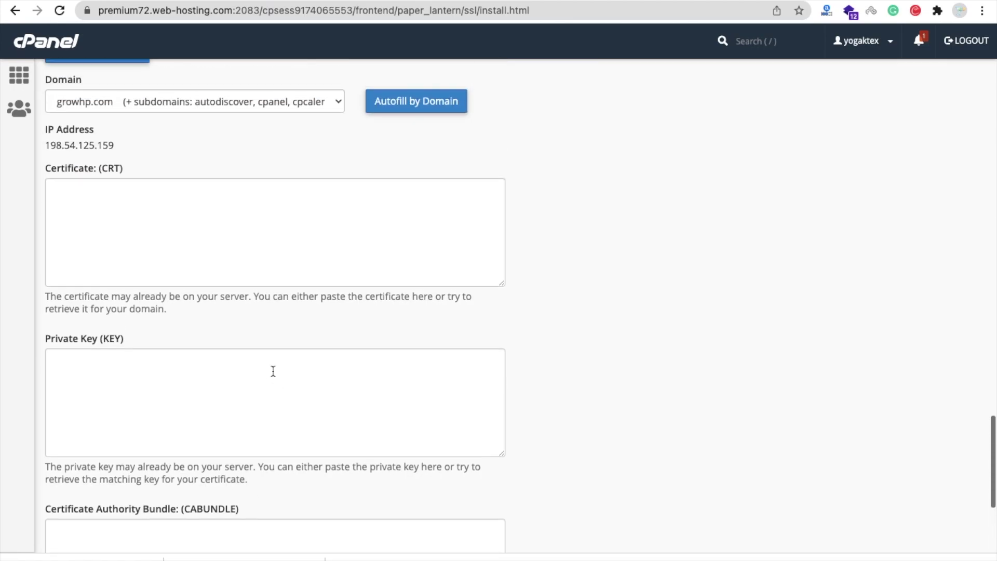
Open certificate.crt in Visual Studio Code and select all of its certificate text.
{"action": "key", "text": "ctrl+Left"}
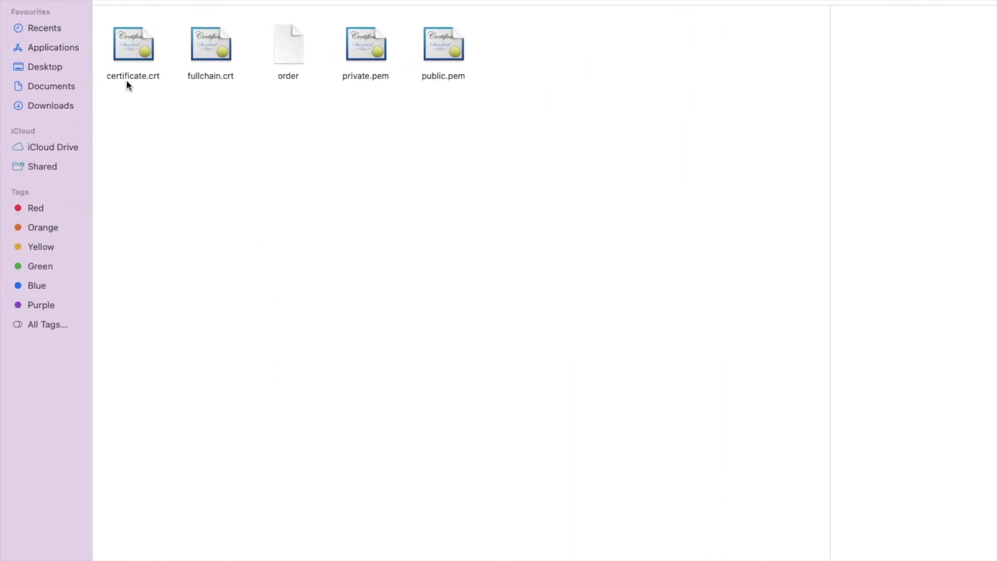
{"action": "left_click", "coordinate": [144, 50]}
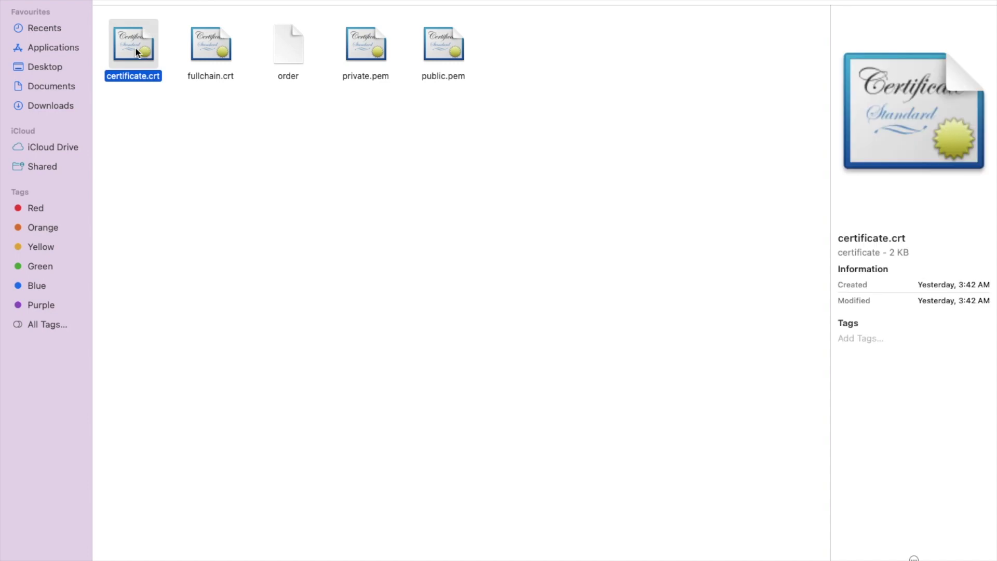
{"action": "right_click", "coordinate": [136, 48]}
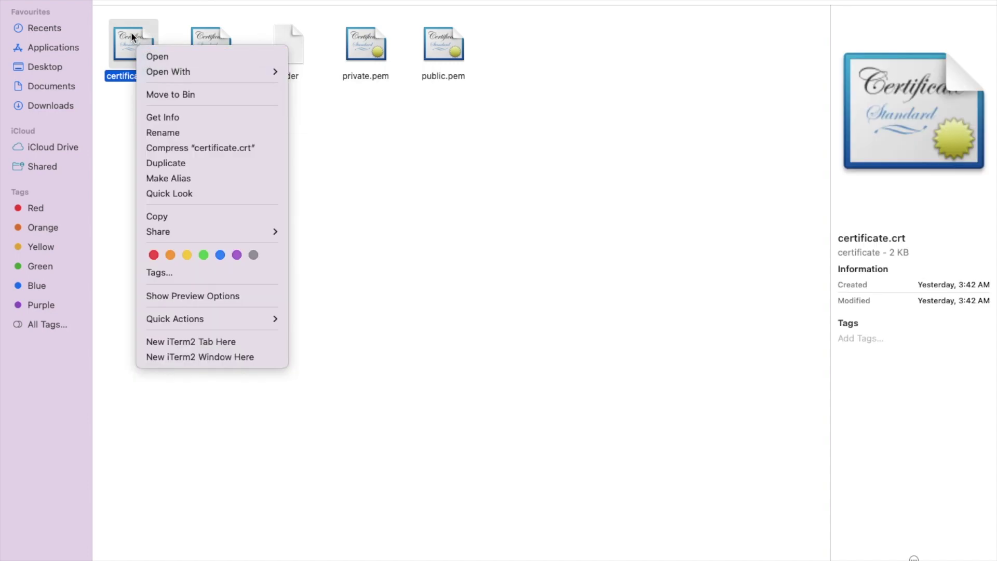
{"action": "mouse_move", "coordinate": [192, 75]}
{"action": "left_click", "coordinate": [307, 109]}
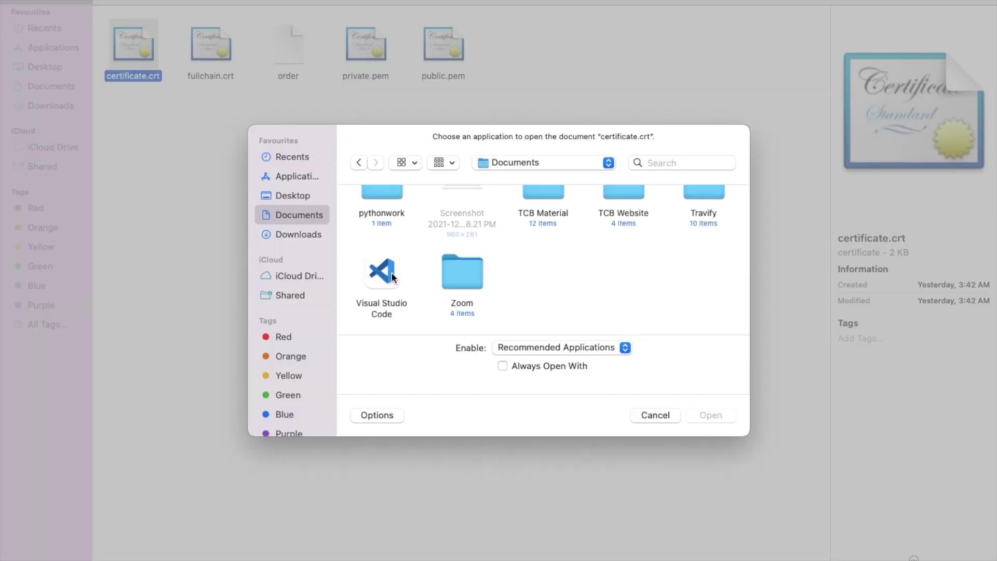
{"action": "double_click", "coordinate": [382, 272]}
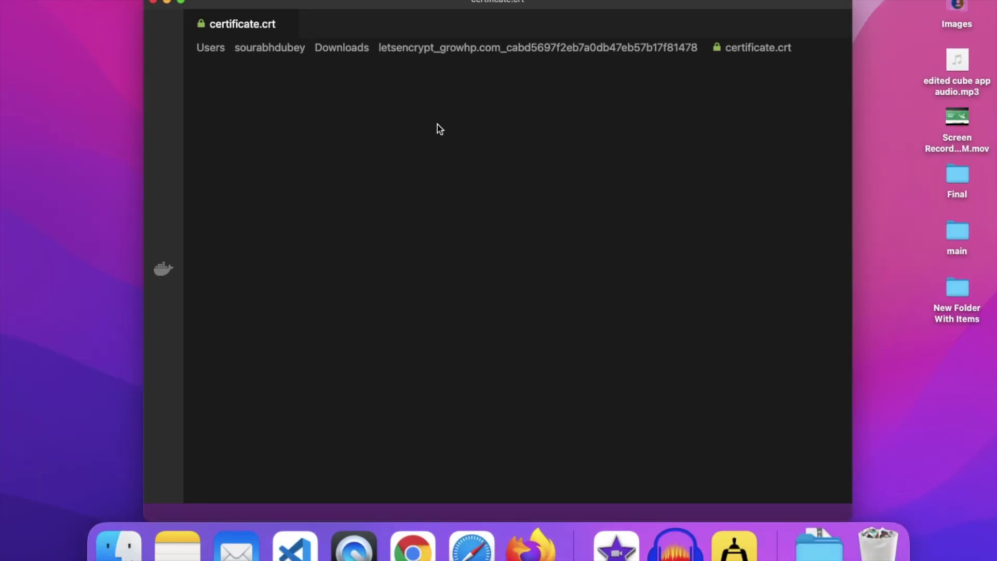
{"action": "key", "text": "super+a"}
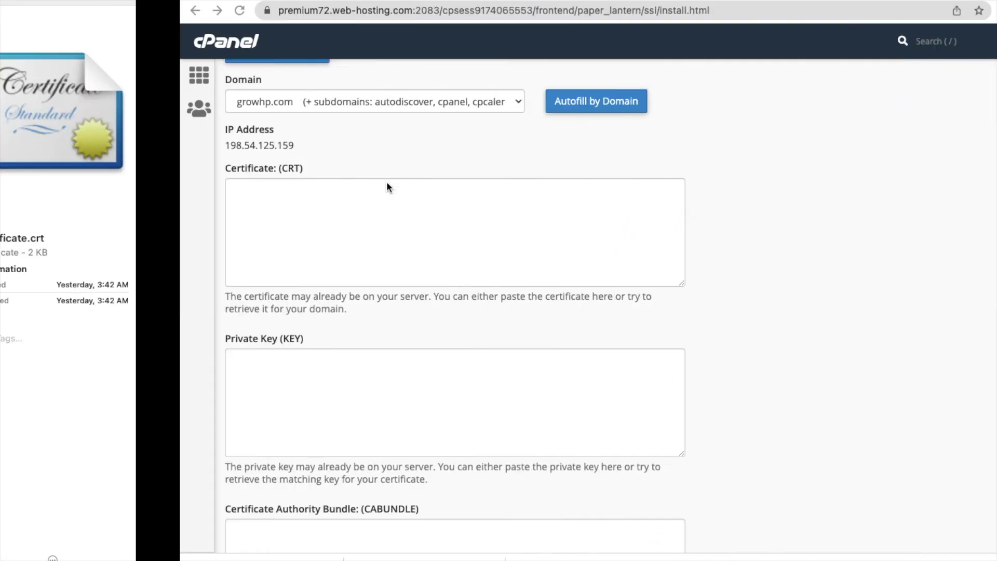
Paste the growhp.com Let's Encrypt certificate into cPanel's Certificate (CRT) field.
{"action": "left_click", "coordinate": [260, 217]}
{"action": "key", "text": "super+v"}
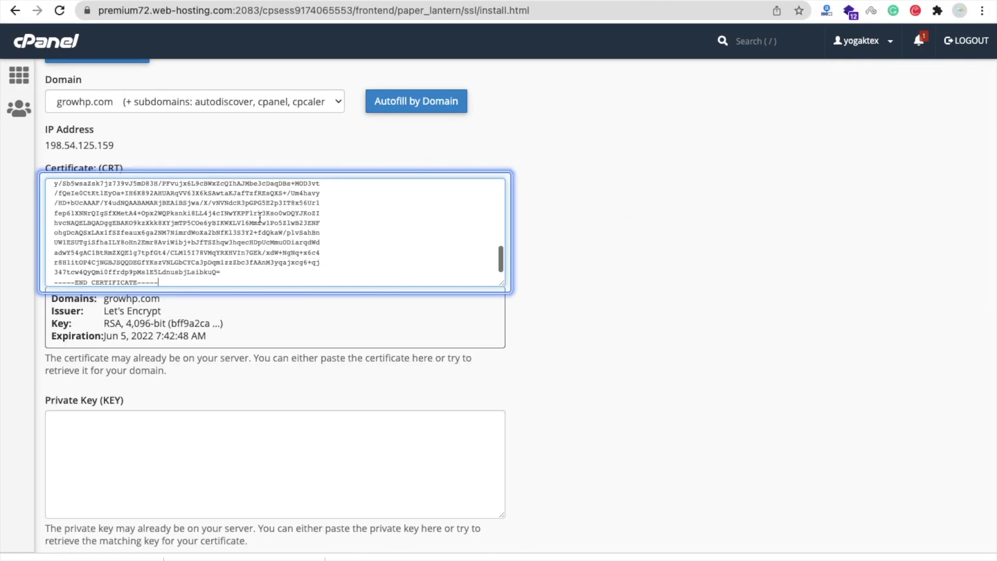
{"action": "scroll", "coordinate": [524, 290], "scroll_direction": "down", "scroll_amount": 1}
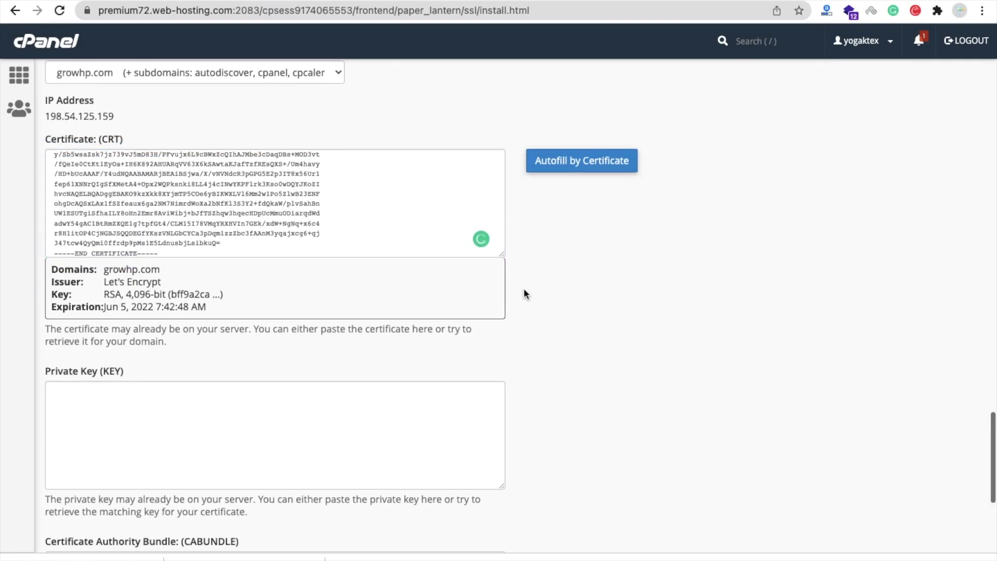
{"action": "scroll", "coordinate": [523, 290], "scroll_direction": "down", "scroll_amount": 4}
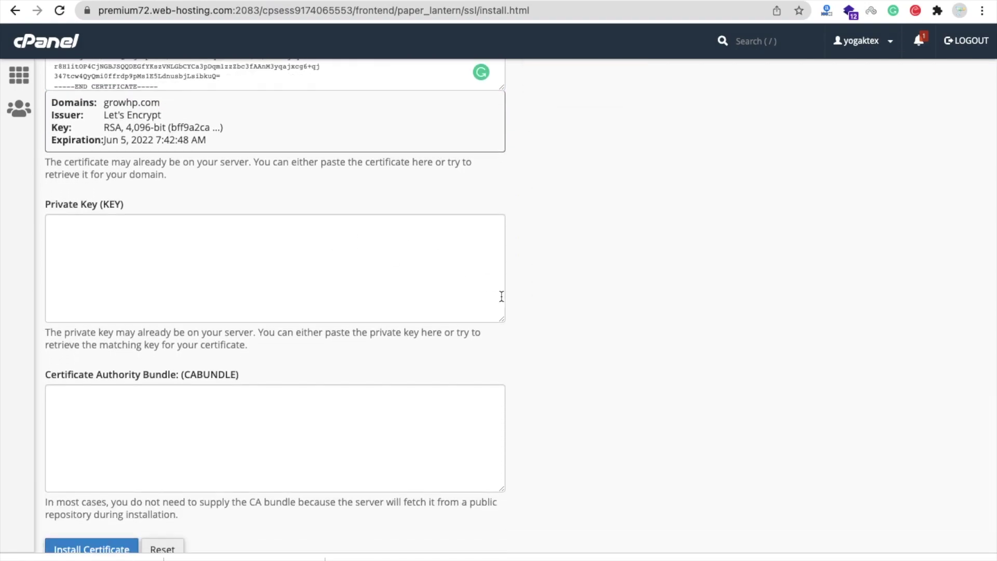
Open private.pem in Visual Studio Code and select the whole private key.
{"action": "key", "text": "ctrl+Left"}
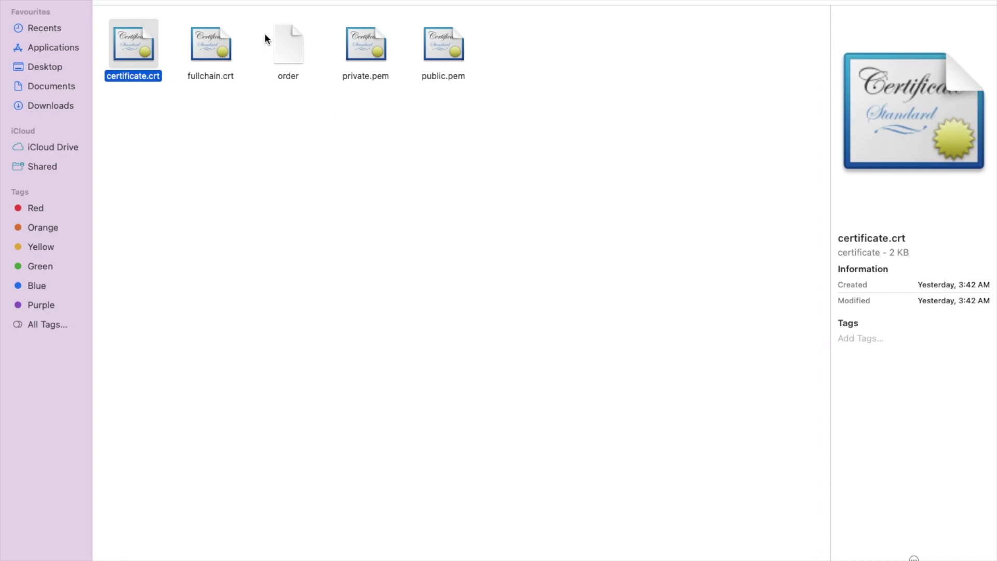
{"action": "left_click", "coordinate": [367, 43]}
{"action": "right_click", "coordinate": [356, 50]}
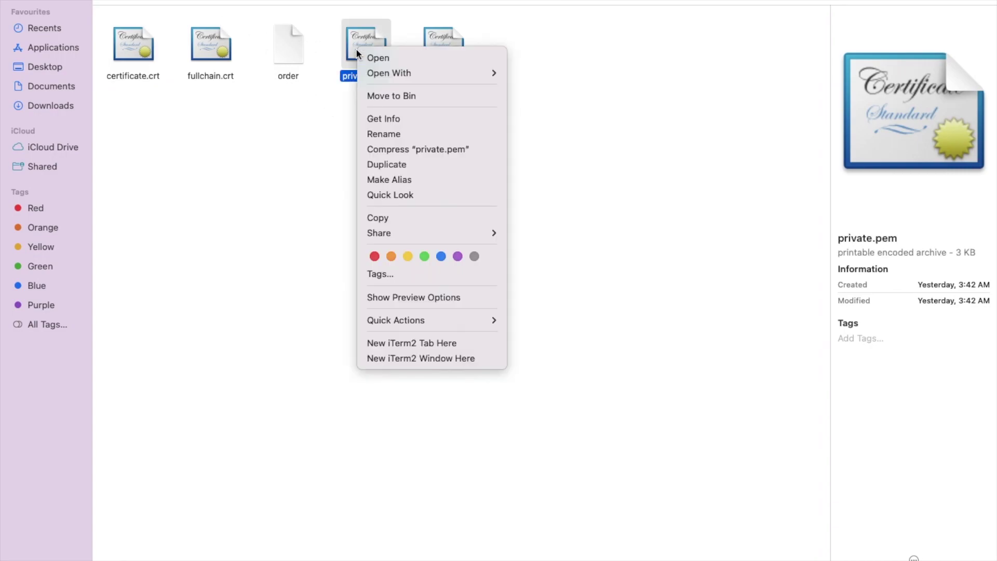
{"action": "mouse_move", "coordinate": [390, 74]}
{"action": "left_click", "coordinate": [544, 109]}
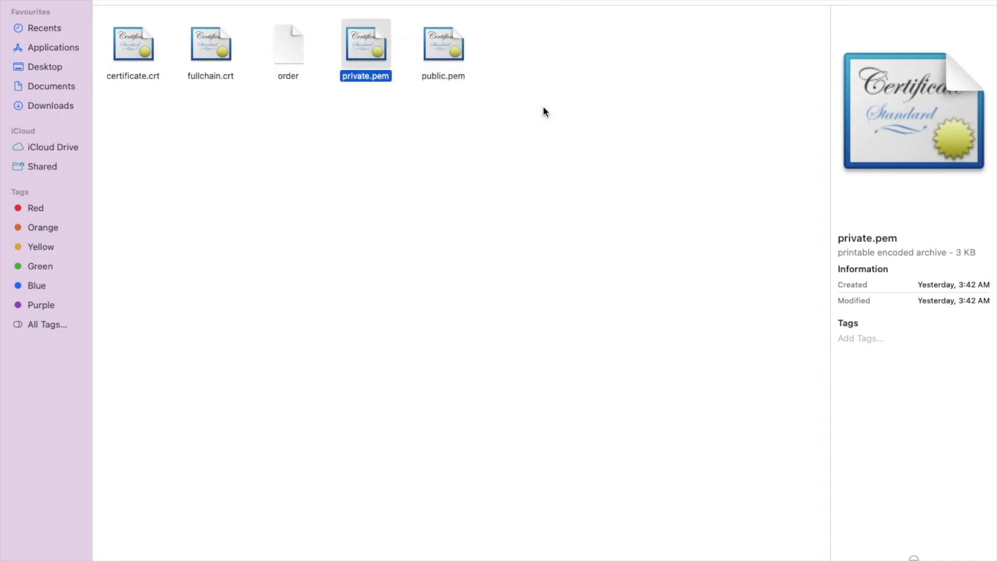
{"action": "key", "text": "super+a"}
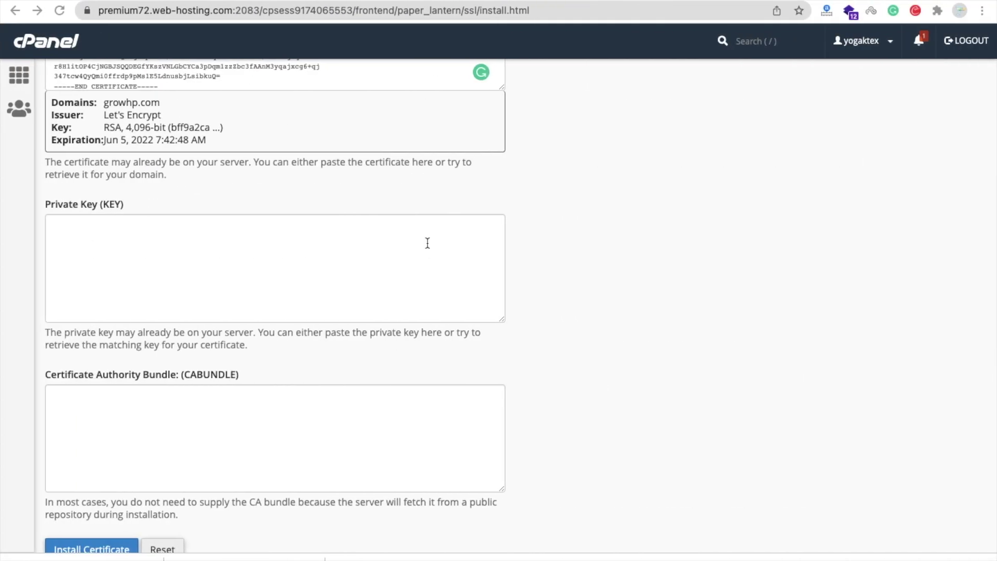
Paste the private key into the Private Key (KEY) field and install the certificate.
{"action": "left_click", "coordinate": [226, 253]}
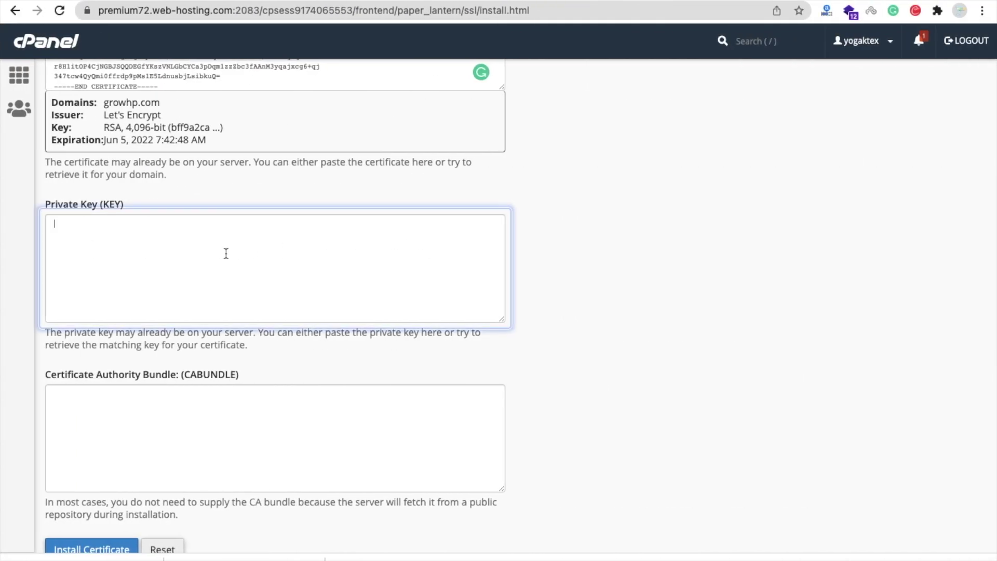
{"action": "key", "text": "super+v"}
{"action": "left_click", "coordinate": [544, 325]}
{"action": "scroll", "coordinate": [544, 325], "scroll_direction": "down", "scroll_amount": 3}
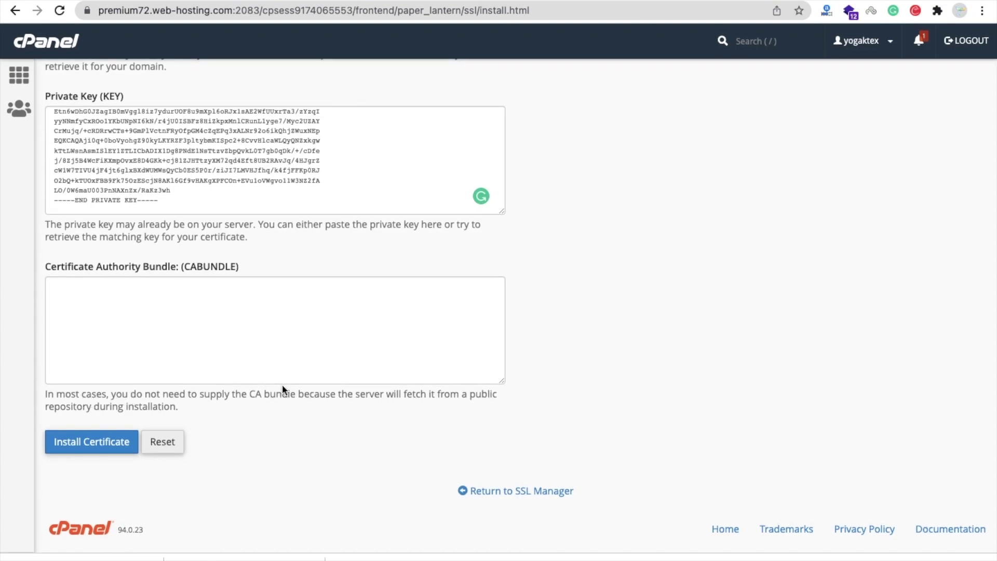
{"action": "left_click", "coordinate": [96, 443]}
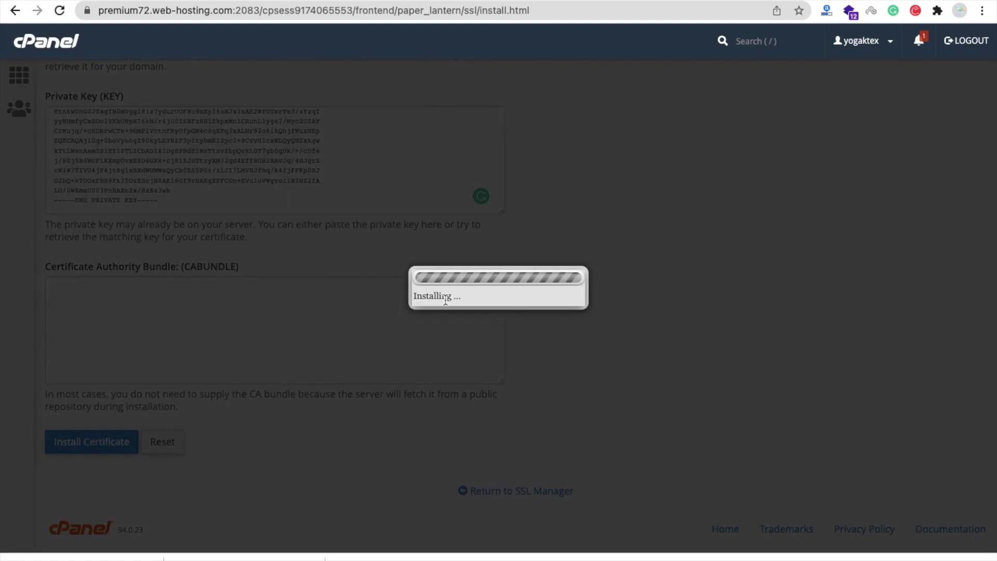
{"action": "left_click", "coordinate": [618, 389]}
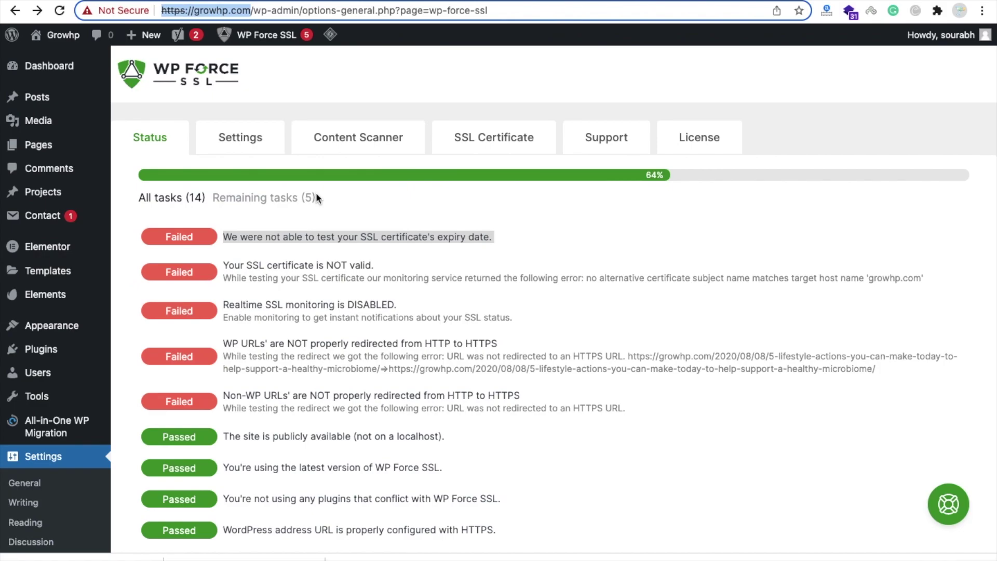
Reload growhp.com in the private window and check its connection security details.
{"action": "key", "text": "ctrl+Right"}
{"action": "left_click", "coordinate": [183, 15]}
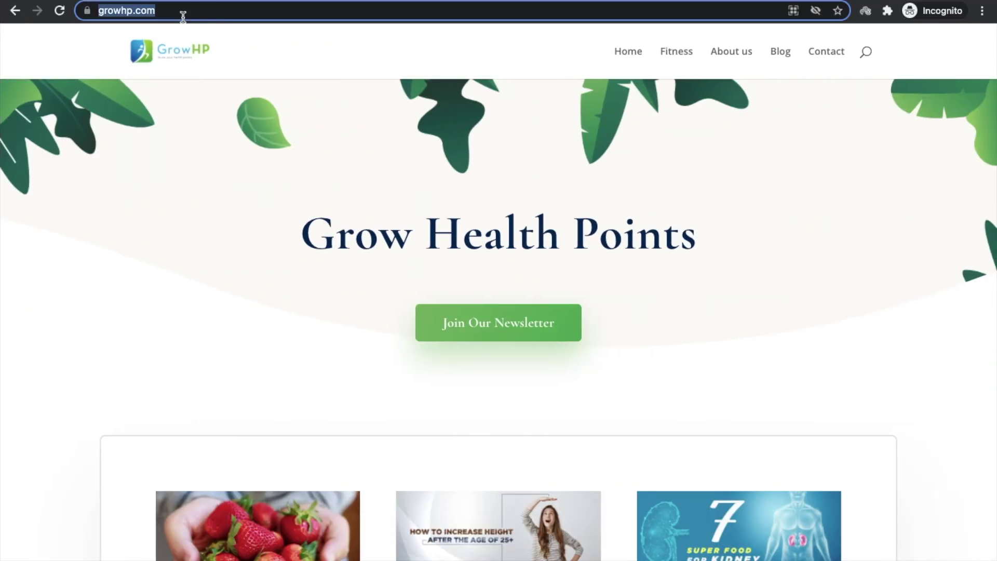
{"action": "key", "text": "Return"}
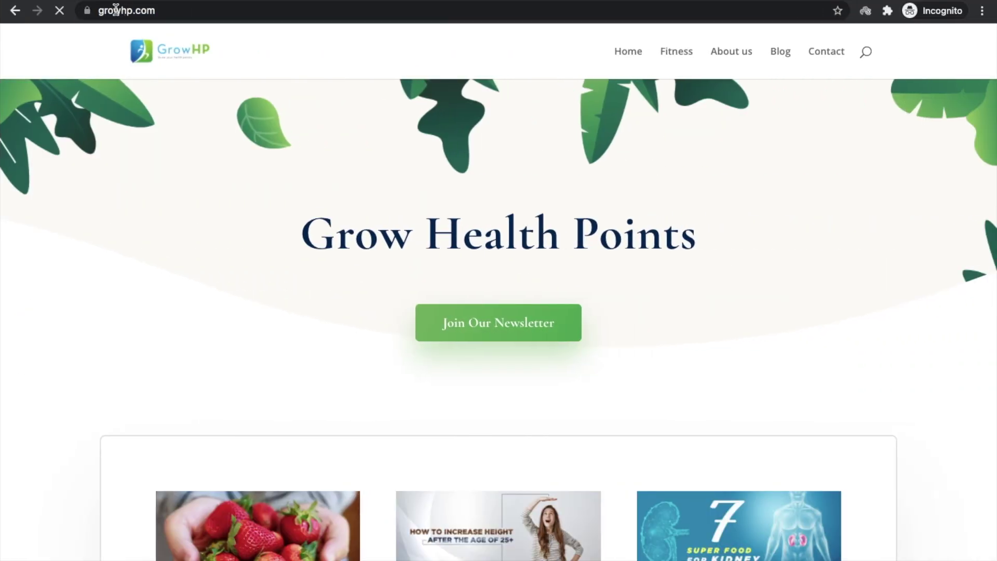
{"action": "left_click", "coordinate": [87, 15]}
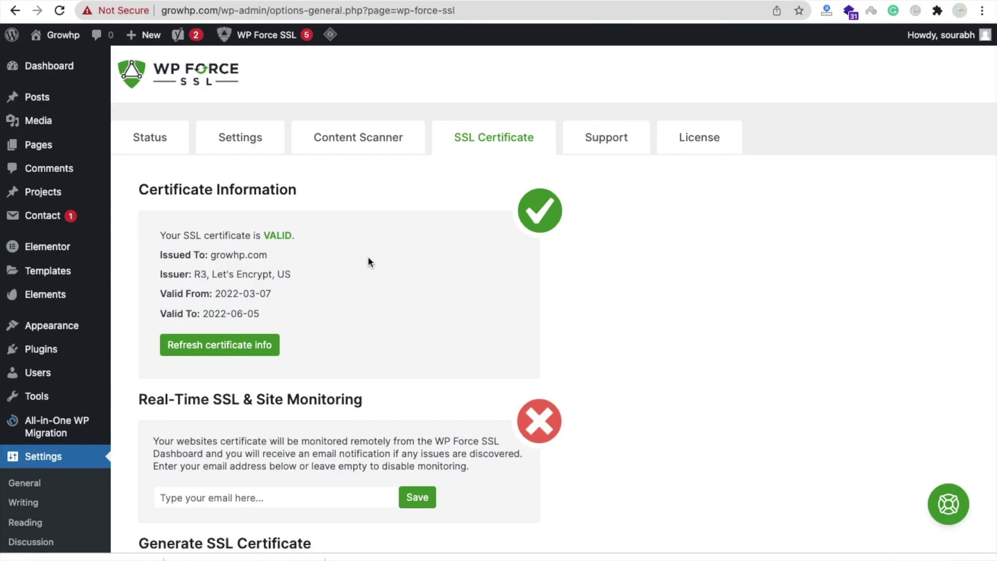
Rerun the WP Force SSL status tests and review the failed redirect test's error.
{"action": "scroll", "coordinate": [367, 257], "scroll_direction": "down", "scroll_amount": 1}
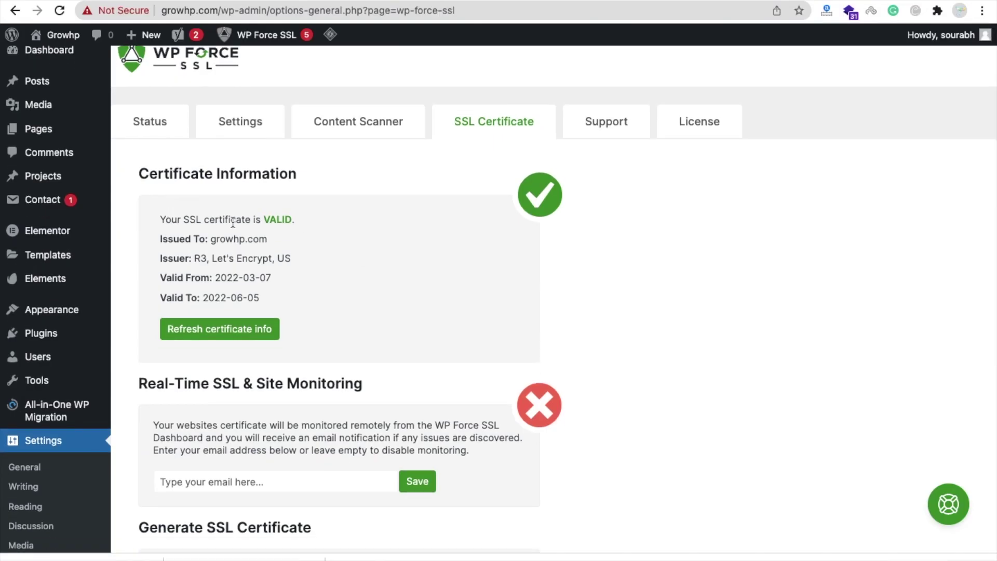
{"action": "scroll", "coordinate": [270, 270], "scroll_direction": "up", "scroll_amount": 1}
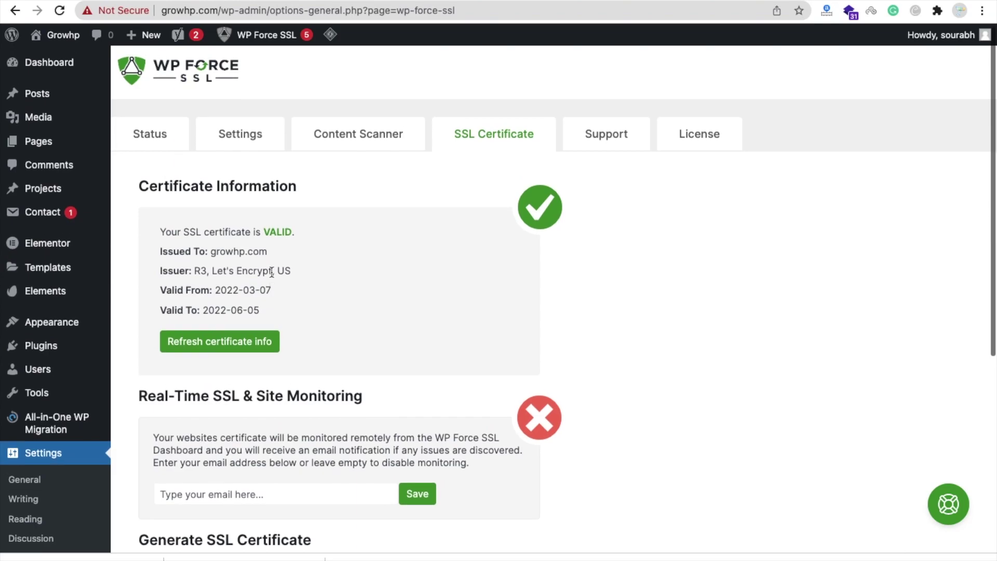
{"action": "left_click", "coordinate": [147, 129]}
{"action": "scroll", "coordinate": [580, 391], "scroll_direction": "down", "scroll_amount": 5}
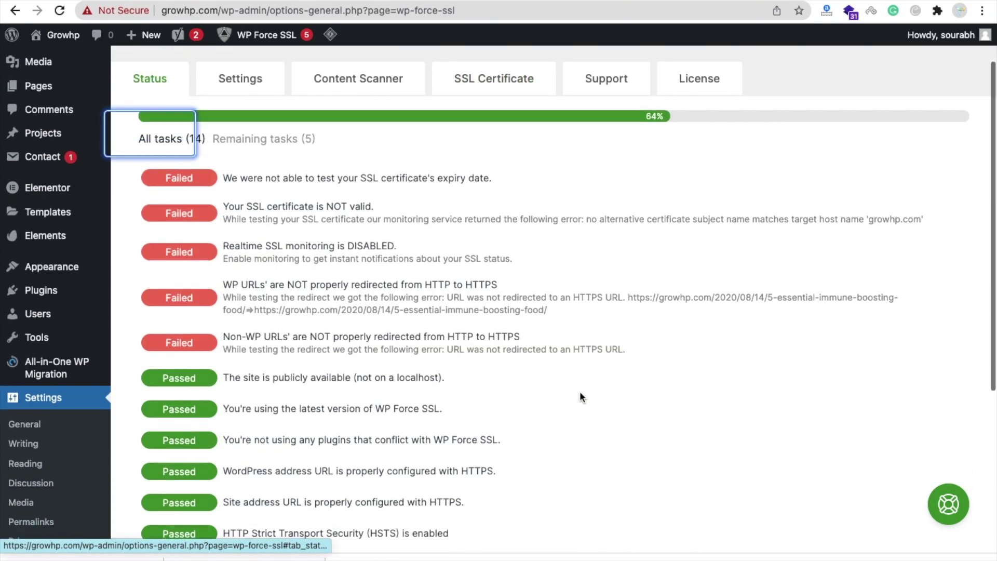
{"action": "left_click", "coordinate": [889, 395]}
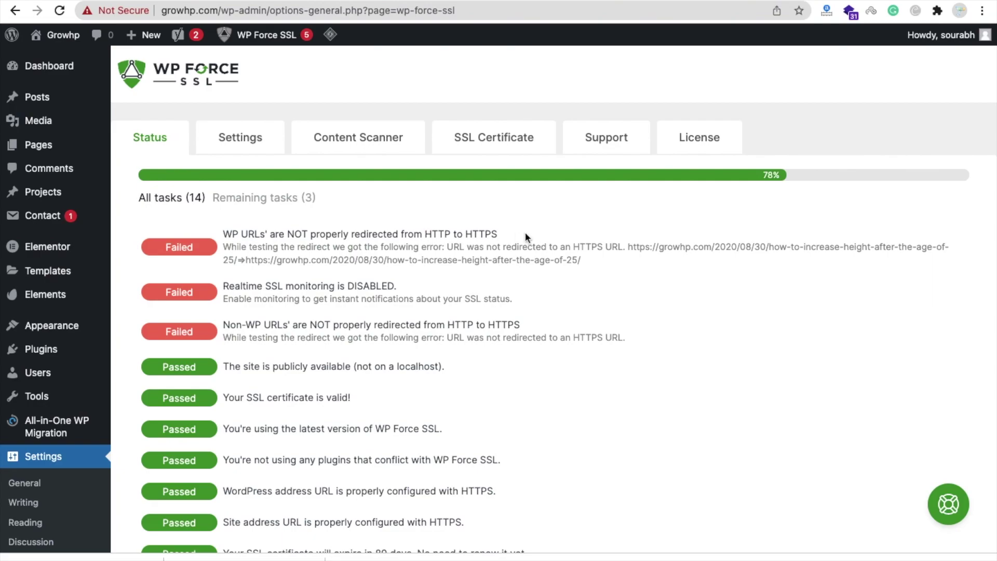
{"action": "triple_click", "coordinate": [289, 254]}
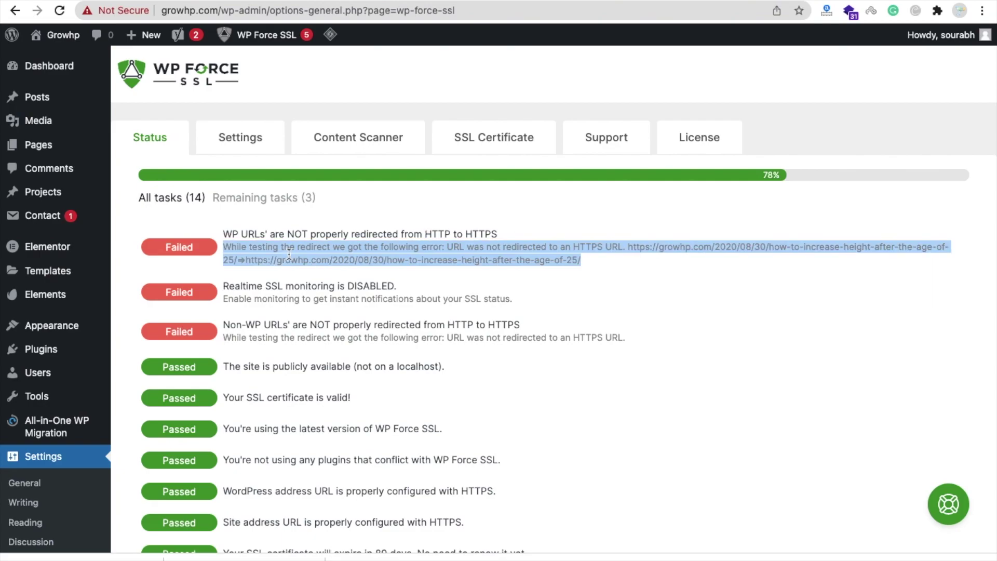
{"action": "left_click", "coordinate": [392, 262]}
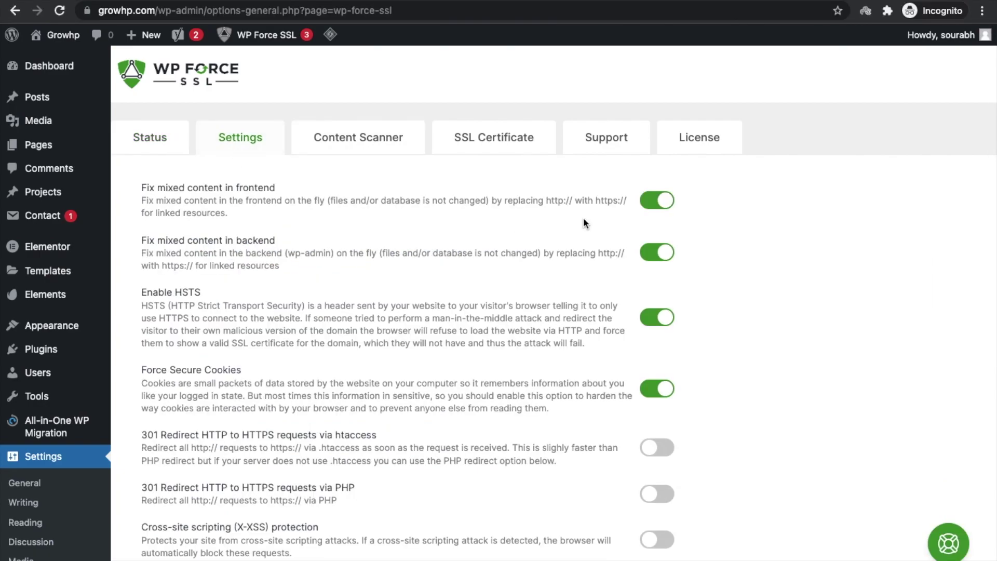
Enable 301 redirects via htaccess and PHP, XSS protection and X-Content-Type-Options, then save.
{"action": "left_click", "coordinate": [665, 447]}
{"action": "scroll", "coordinate": [665, 449], "scroll_direction": "down", "scroll_amount": 2}
{"action": "left_click", "coordinate": [667, 452]}
{"action": "left_click", "coordinate": [658, 413]}
{"action": "scroll", "coordinate": [654, 423], "scroll_direction": "down", "scroll_amount": 5}
{"action": "left_click", "coordinate": [654, 424]}
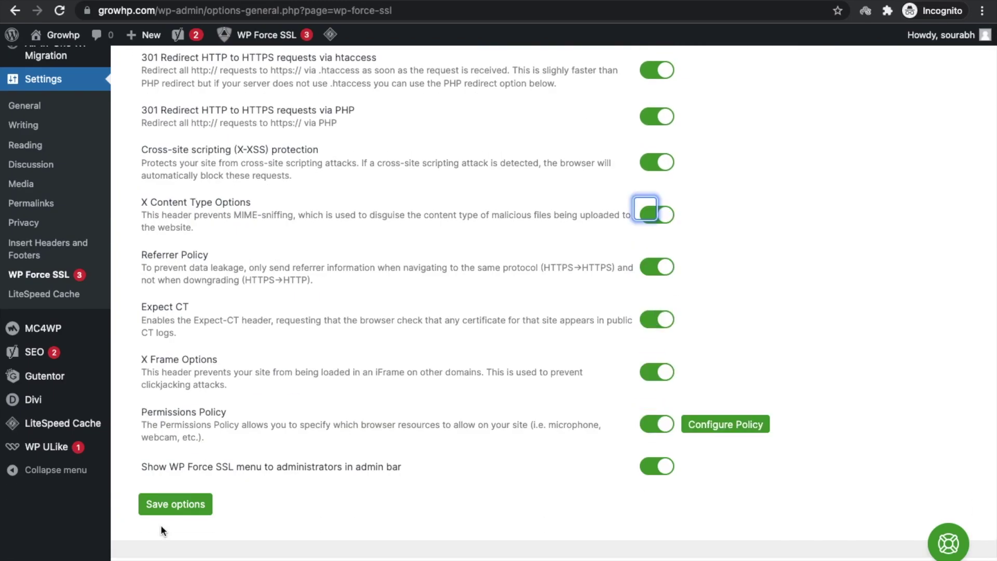
{"action": "left_click", "coordinate": [164, 511]}
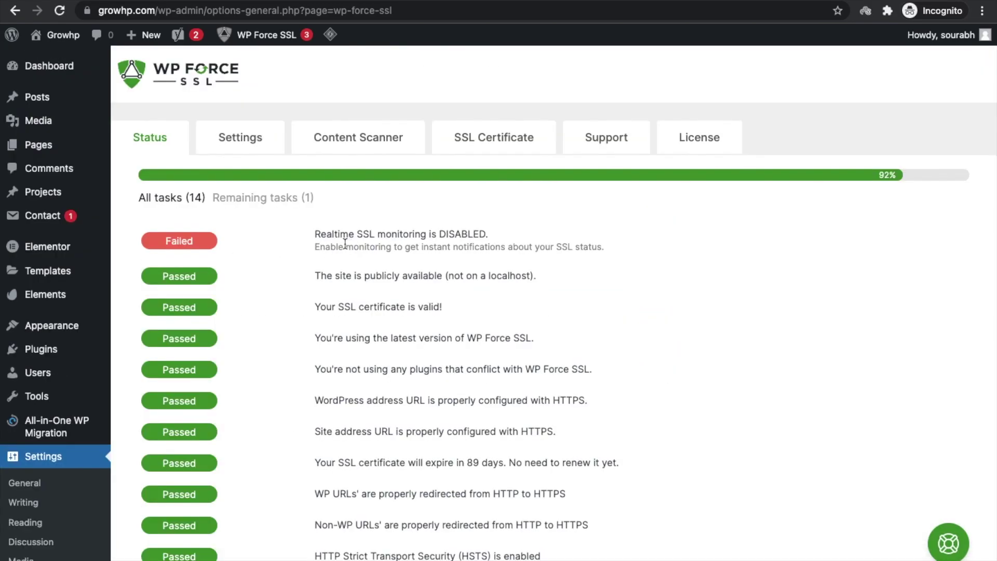
{"action": "triple_click", "coordinate": [343, 246]}
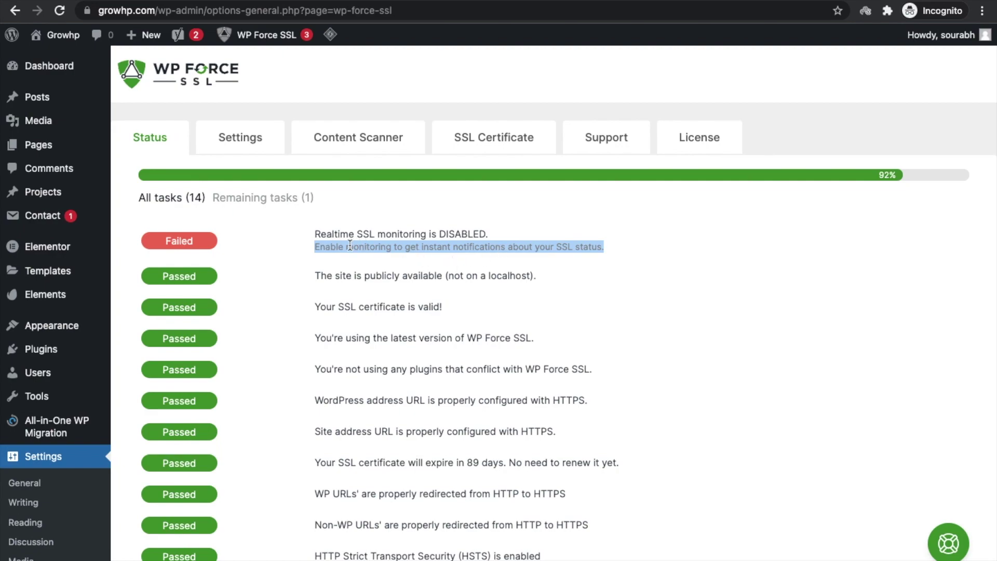
Highlight the Status hint about enabling instant monitoring notifications.
{"action": "triple_click", "coordinate": [350, 246]}
{"action": "double_click", "coordinate": [444, 247]}
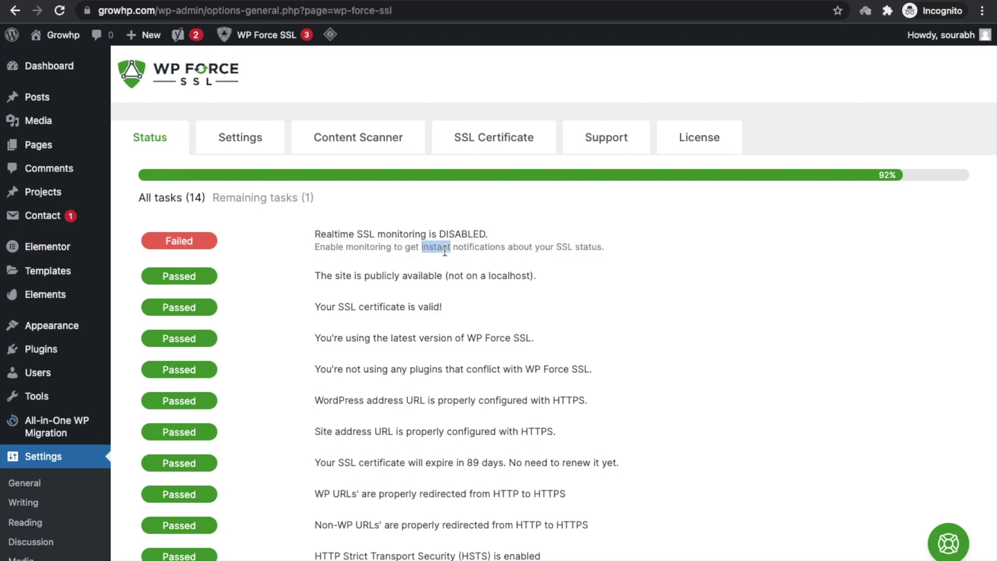
{"action": "triple_click", "coordinate": [445, 247]}
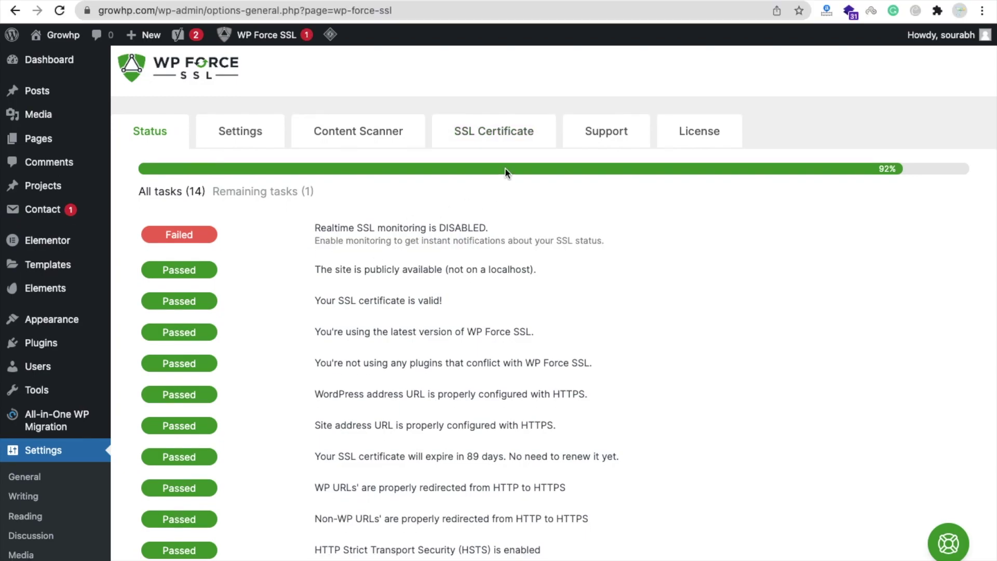
Enter a notification e-mail address in the Real-Time SSL & Site Monitoring field and save it.
{"action": "left_click", "coordinate": [475, 130]}
{"action": "scroll", "coordinate": [354, 365], "scroll_direction": "down", "scroll_amount": 3}
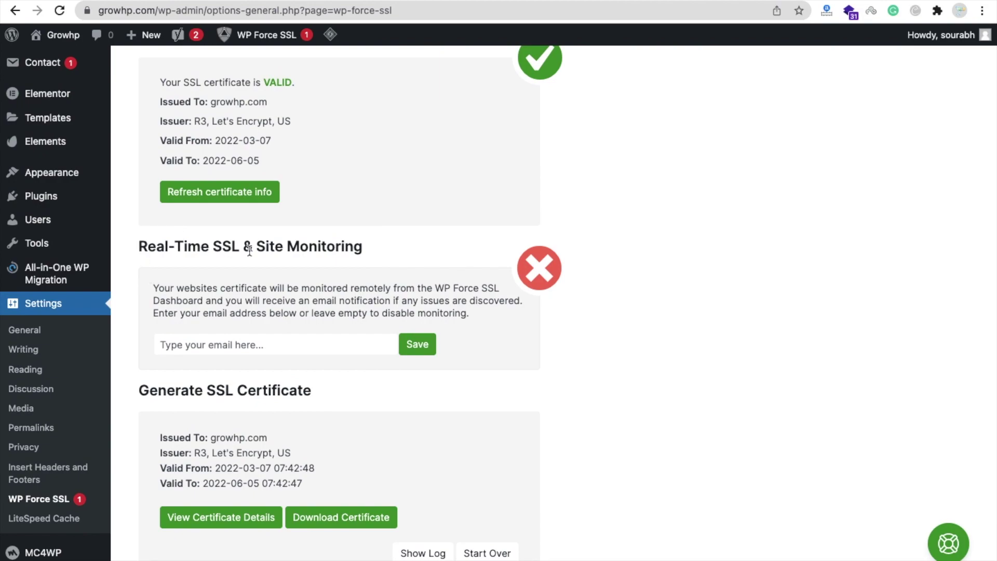
{"action": "left_click", "coordinate": [281, 352]}
{"action": "type", "text": "the"}
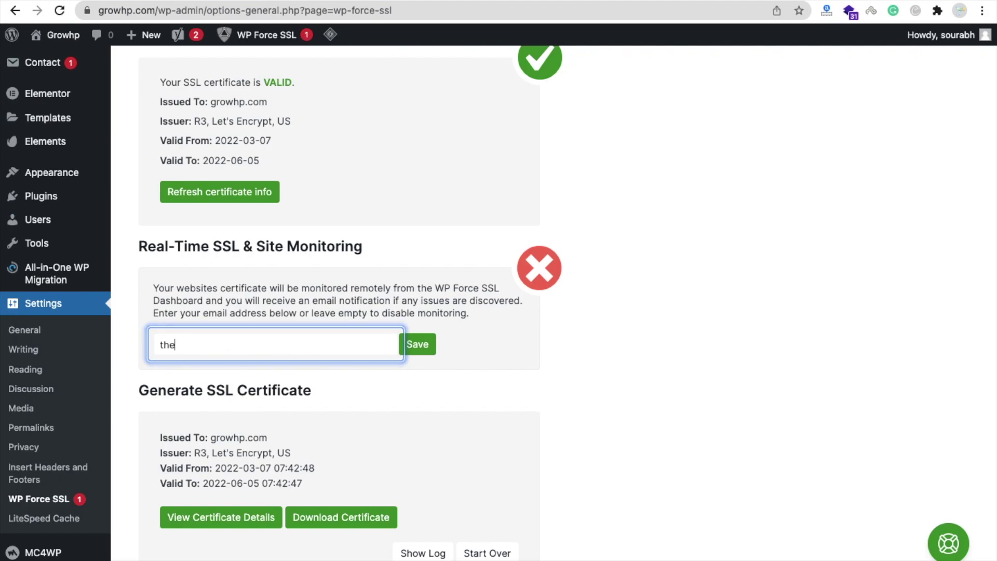
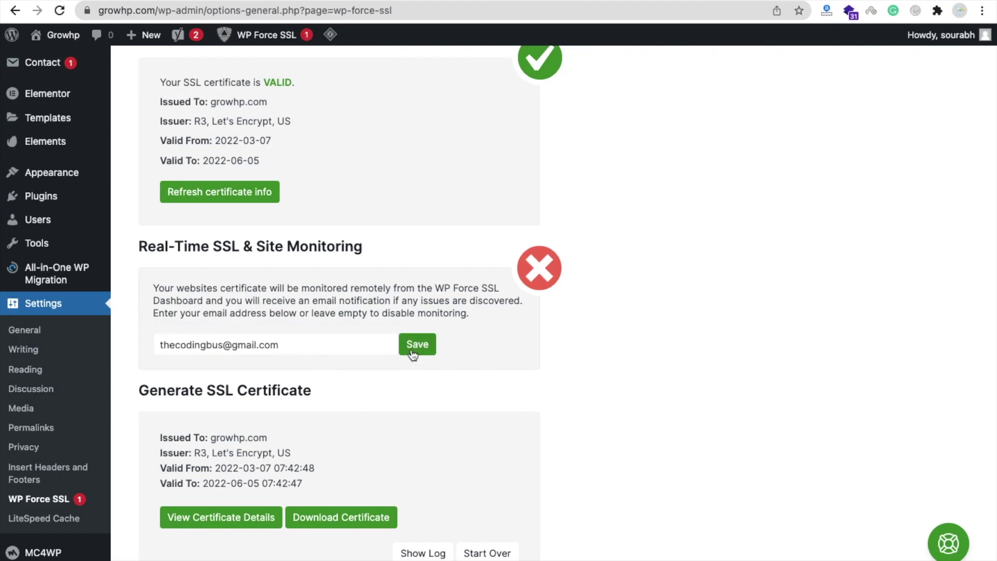
{"action": "left_click", "coordinate": [412, 353]}
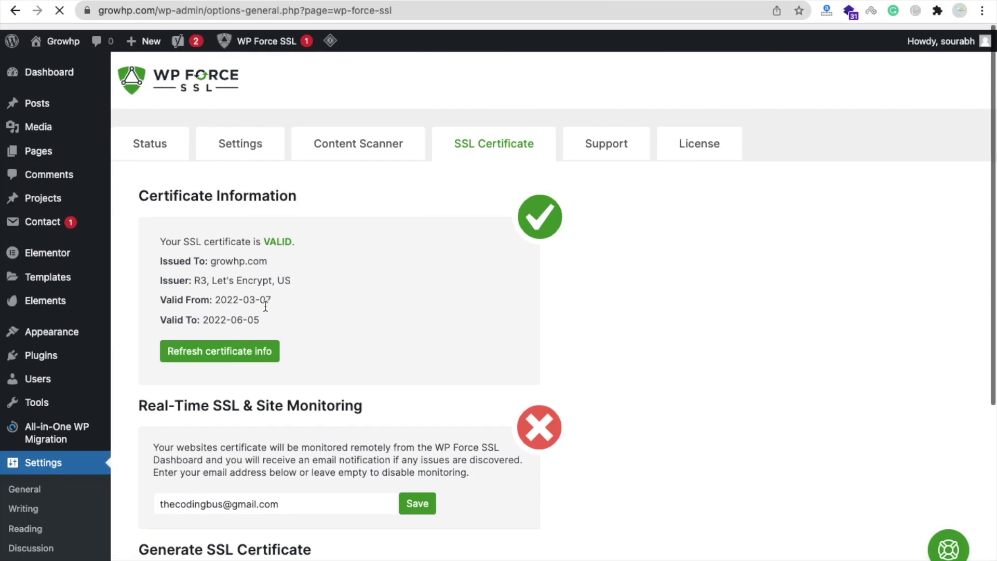
Return to the Status tab and run the WP Force SSL tests again.
{"action": "left_click", "coordinate": [138, 136]}
{"action": "scroll", "coordinate": [523, 260], "scroll_direction": "down", "scroll_amount": 10}
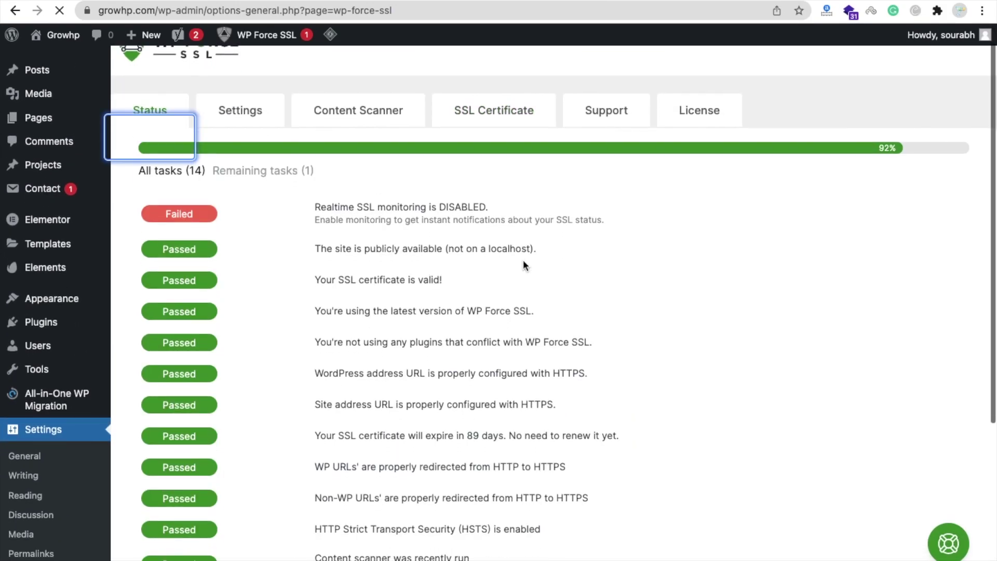
{"action": "left_click", "coordinate": [889, 404]}
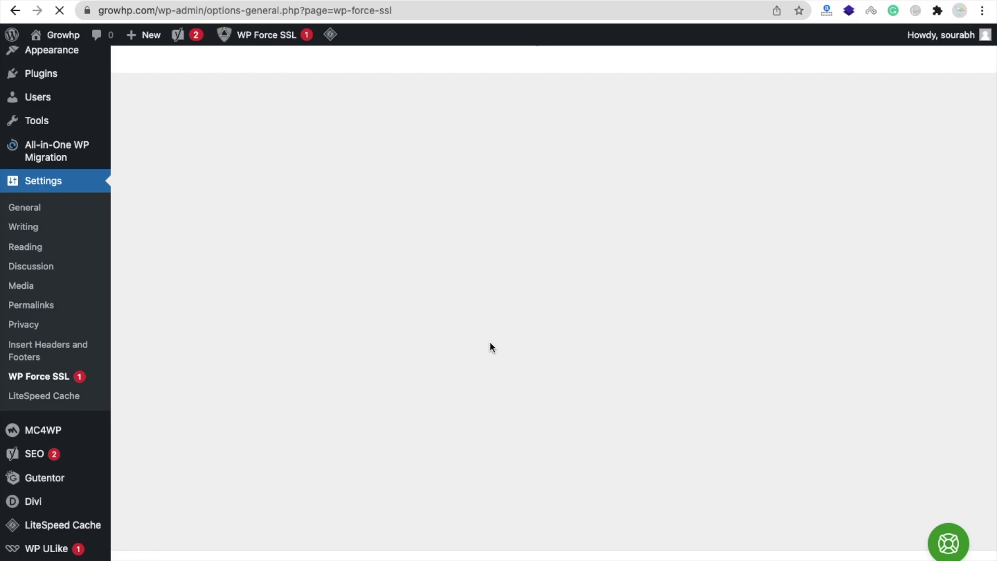